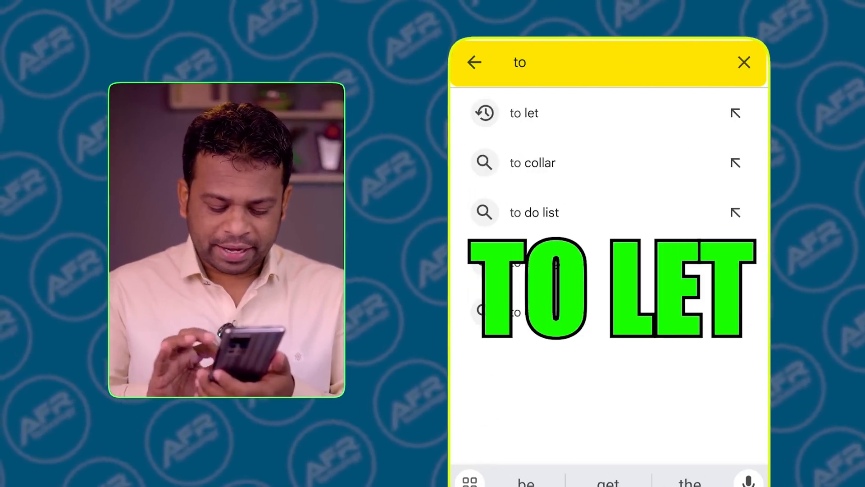
- Preview Comp 1 to check the 17%-opacity logo pattern behind the clip, stopping at 0:00:04:22
text(le)
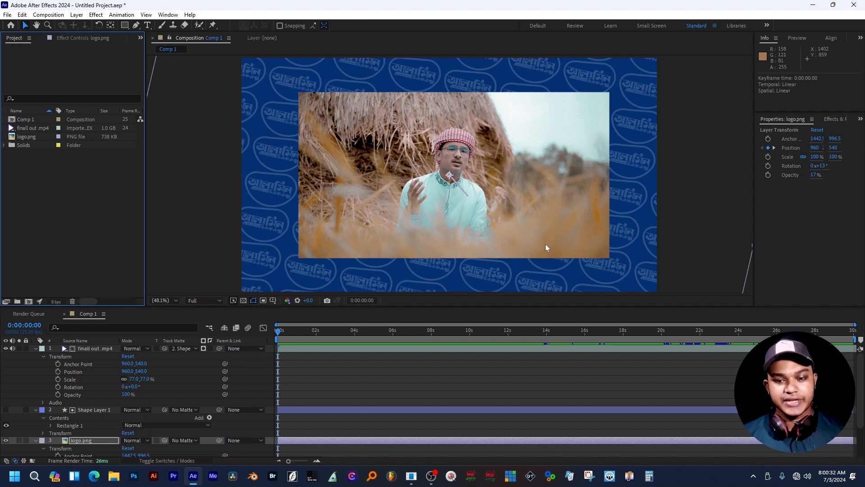
key(apostrophe)
scroll(448, 363, down, 1)
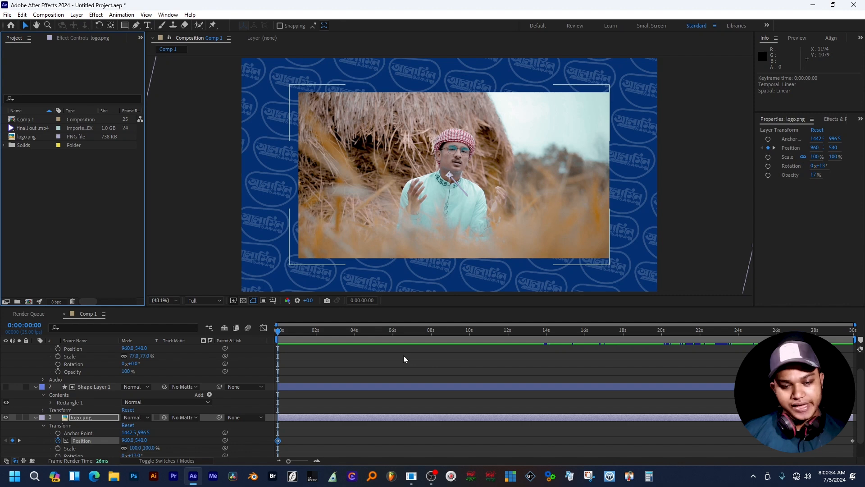
key(space)
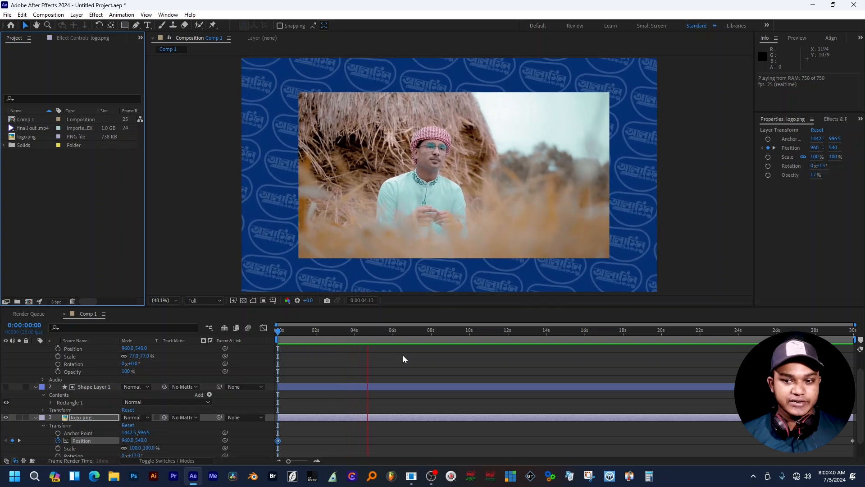
key(space)
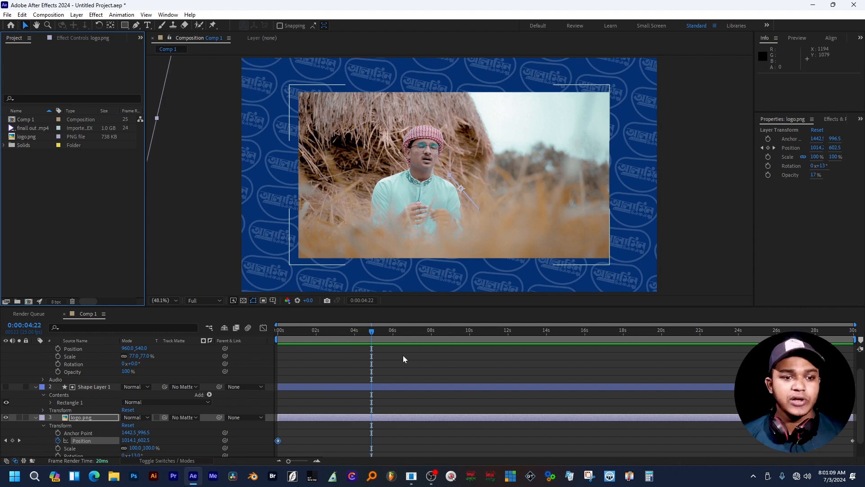
- Close the Untitled Project without saving and minimize After Effects to the desktop
click(22, 15)
mouse_move(7, 14)
mouse_move(35, 143)
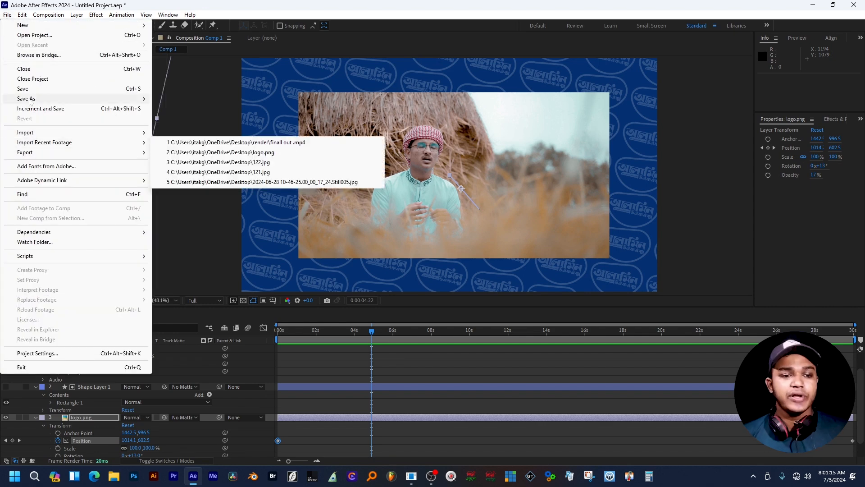
click(47, 80)
click(448, 248)
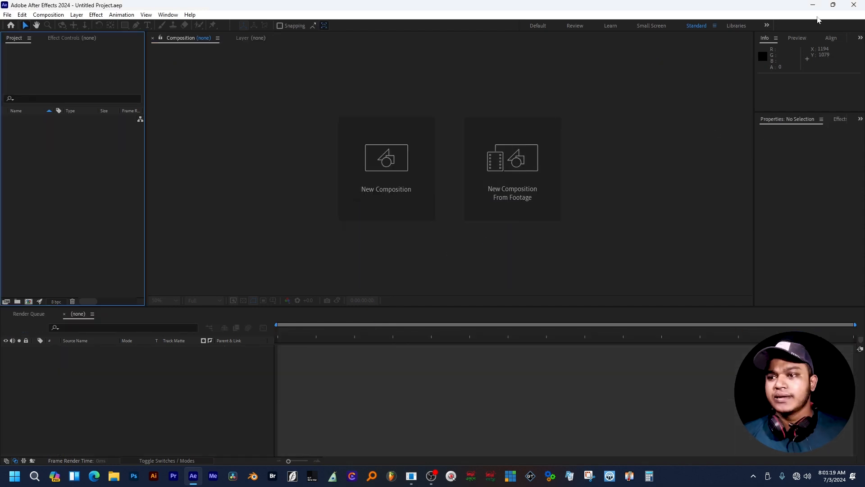
click(813, 4)
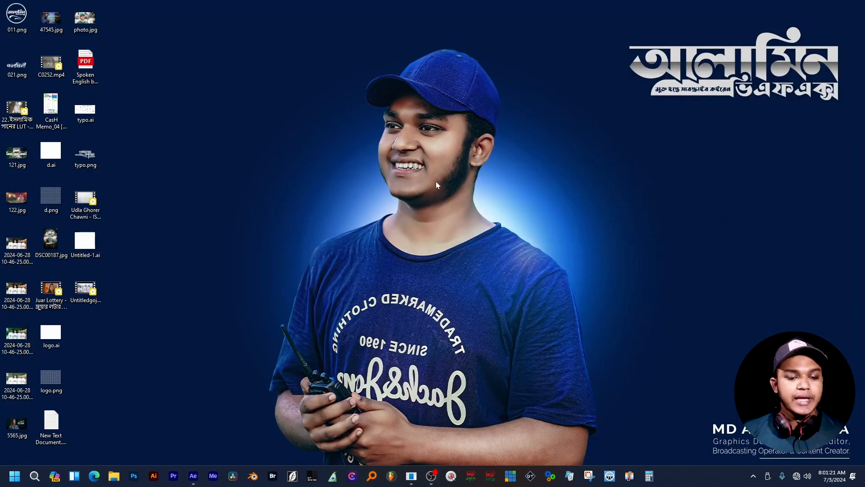
- Launch Adobe Illustrator from the taskbar
click(154, 476)
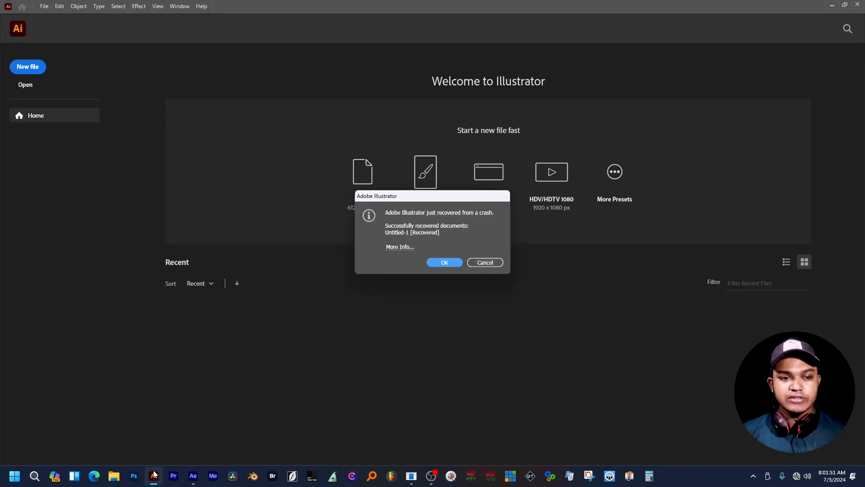
- Dismiss the crash-recovery notice and open the d.ai logo grid file
click(486, 263)
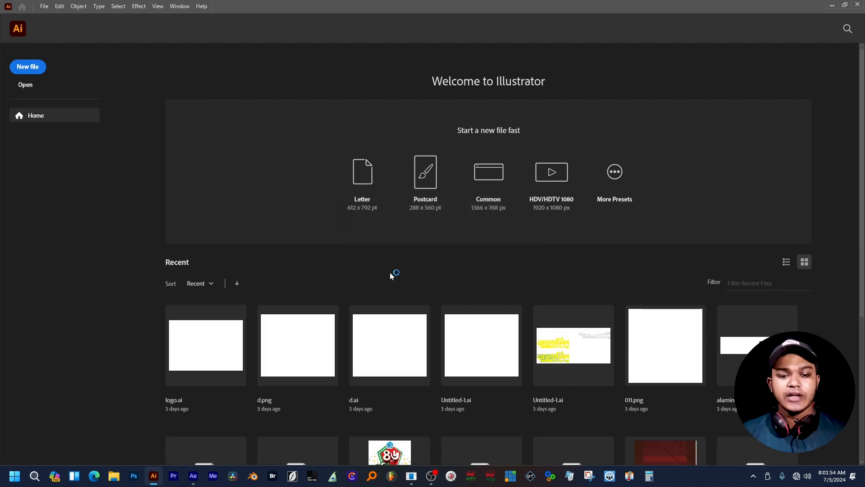
click(24, 87)
scroll(204, 160, down, 1)
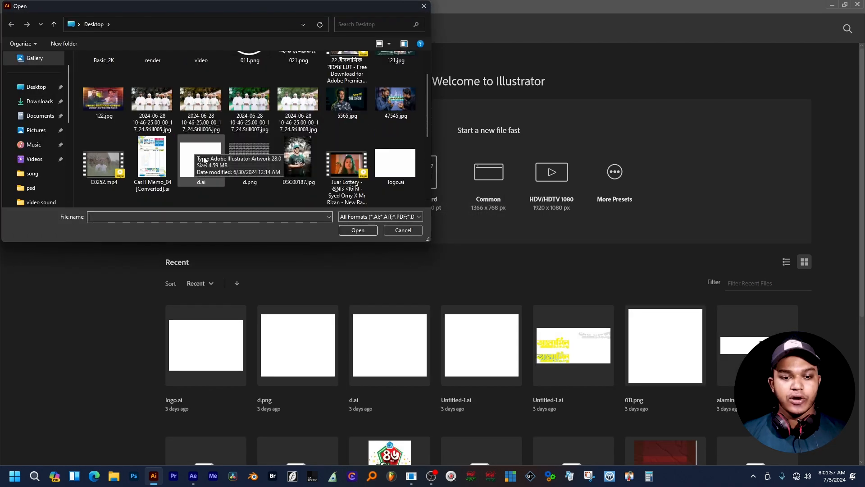
click(204, 160)
click(343, 228)
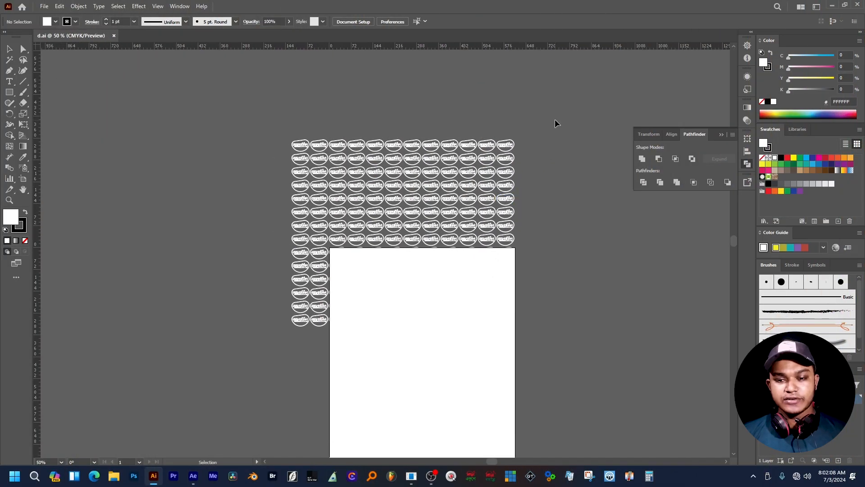
- Move the whole logo grid up and left off the artboard, then zoom into its top-left logos
key(ctrl+a)
drag(301, 321, 117, 249)
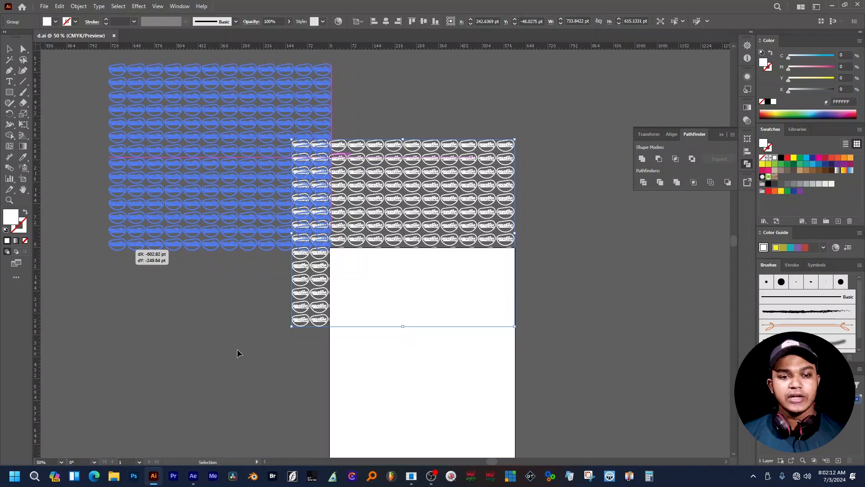
click(242, 341)
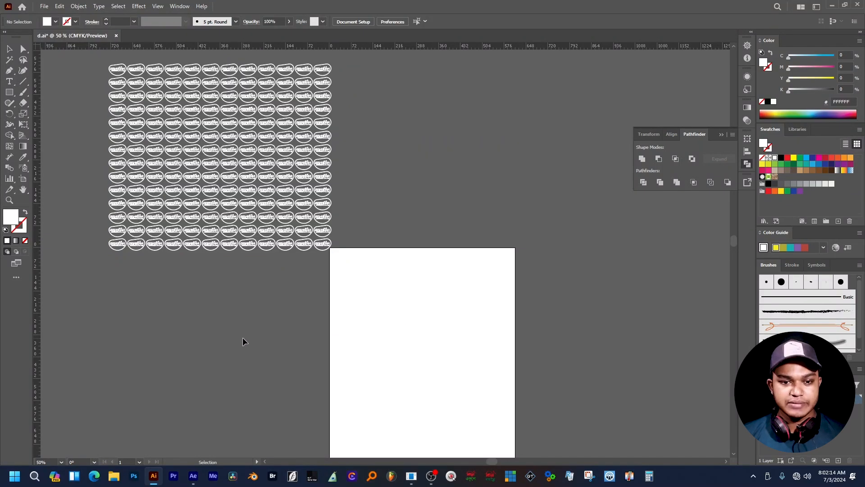
ctrl+click(208, 186)
ctrl+click(235, 187)
drag(275, 234, 197, 282)
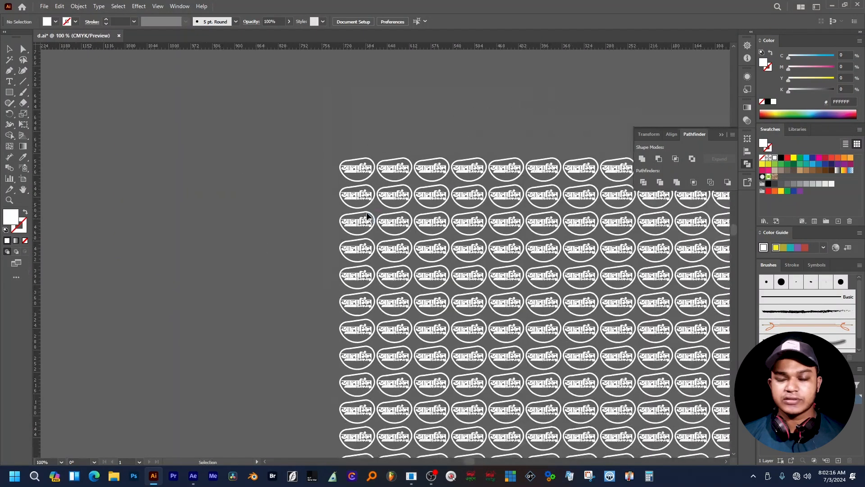
ctrl+click(358, 187)
ctrl+click(357, 186)
drag(413, 230, 383, 159)
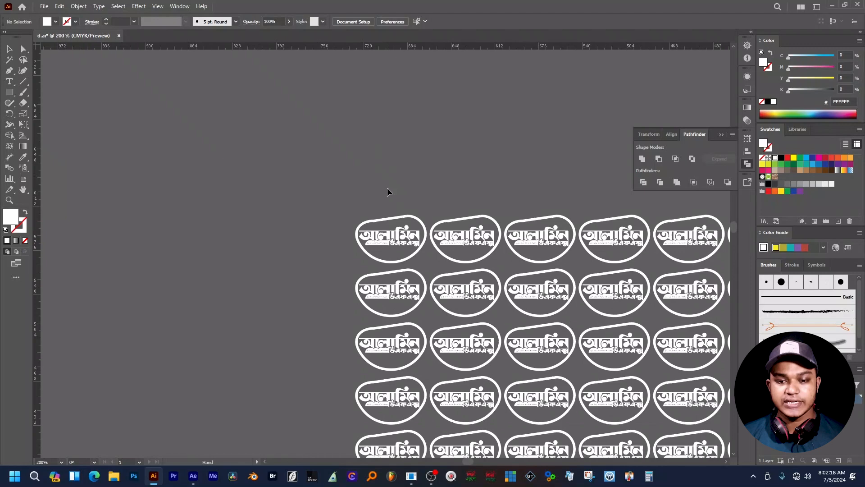
- Ungroup the logo grid and drag the first logo out above the rest
click(392, 231)
right_click(396, 235)
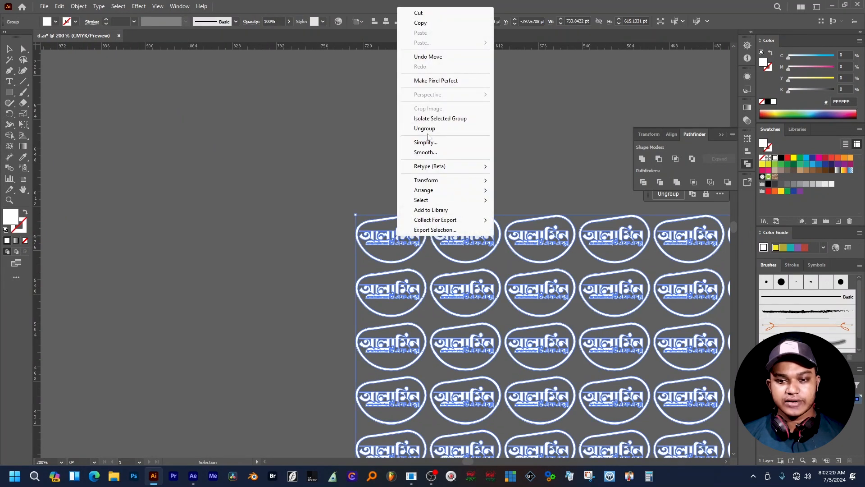
click(425, 128)
click(251, 164)
click(397, 240)
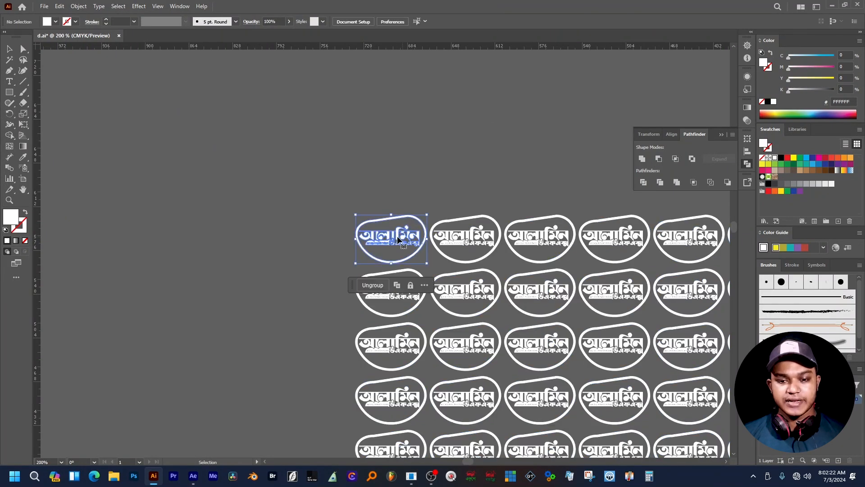
drag(398, 240, 214, 135)
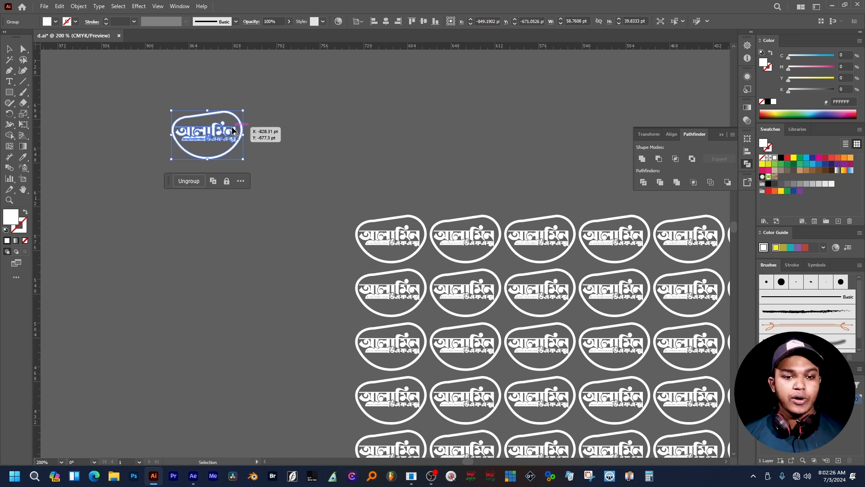
- Duplicate the separated logo into a row of copies to its right
key(ctrl+shift+a)
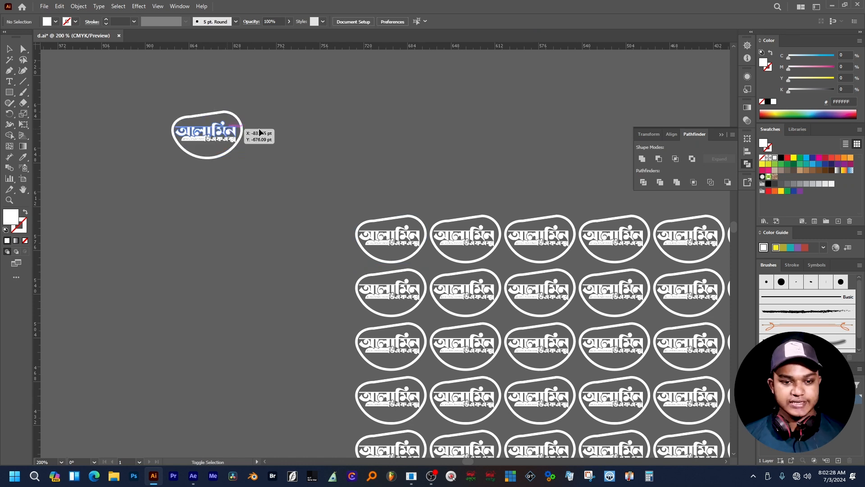
click(230, 135)
drag(229, 136, 301, 143)
key(ctrl+shift+a)
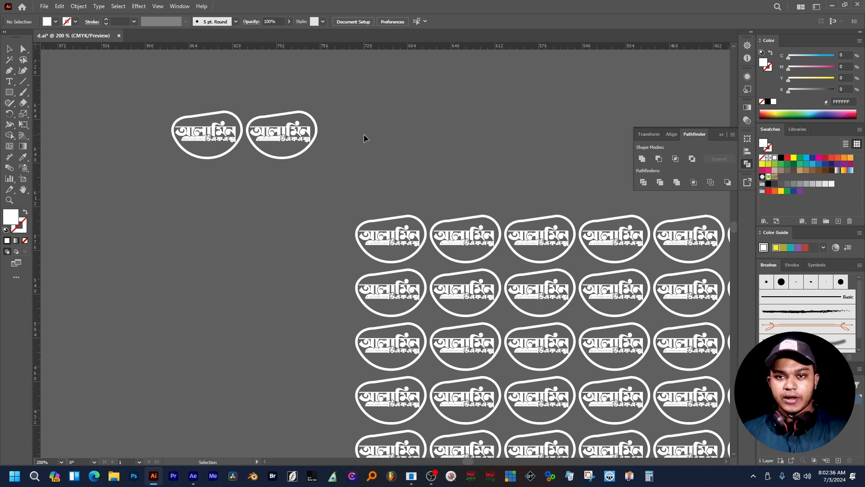
key(a)
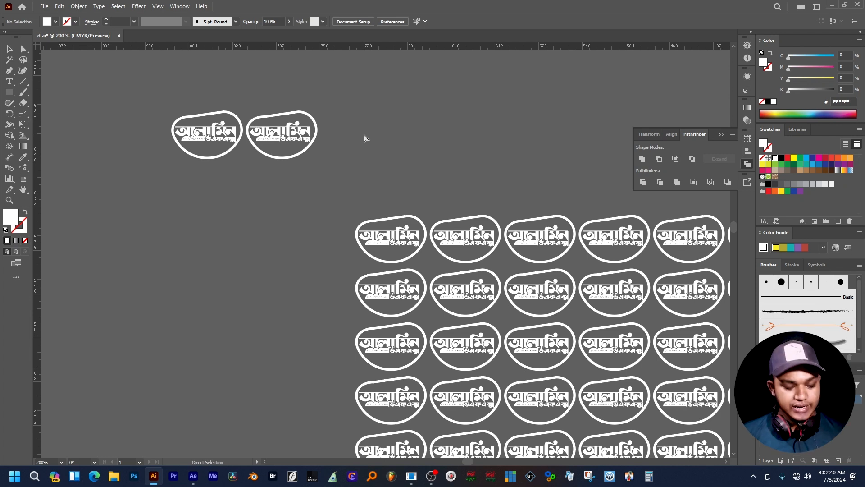
key(ctrl+z)
key(v)
drag(229, 129, 310, 139)
key(ctrl+d)
key(a)
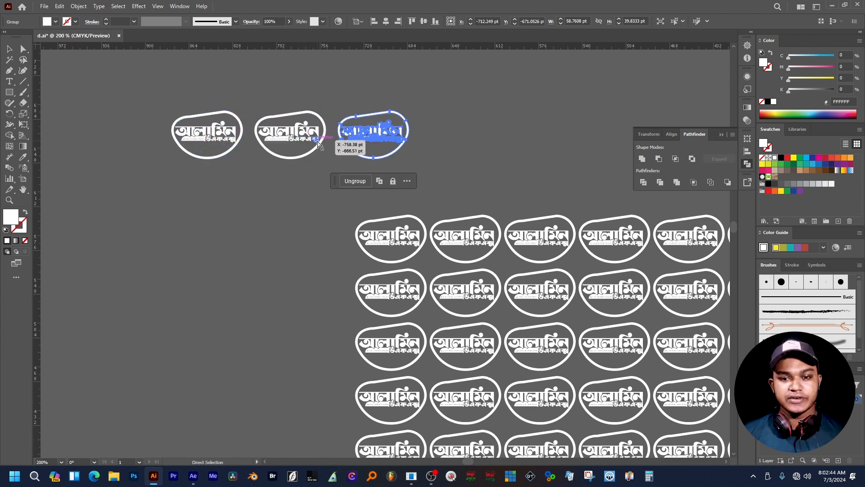
key(ctrl+d)
key(v)
key(ctrl+d)
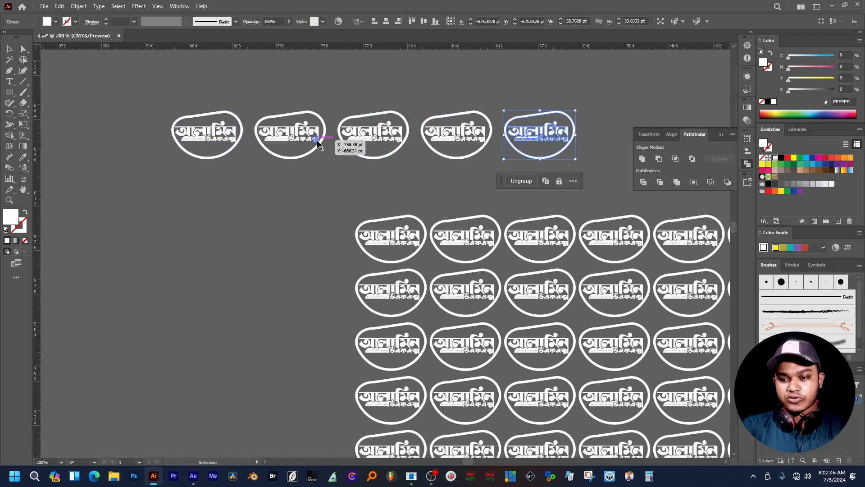
key(ctrl+minus)
key(ctrl+minus)
key(ctrl+minus)
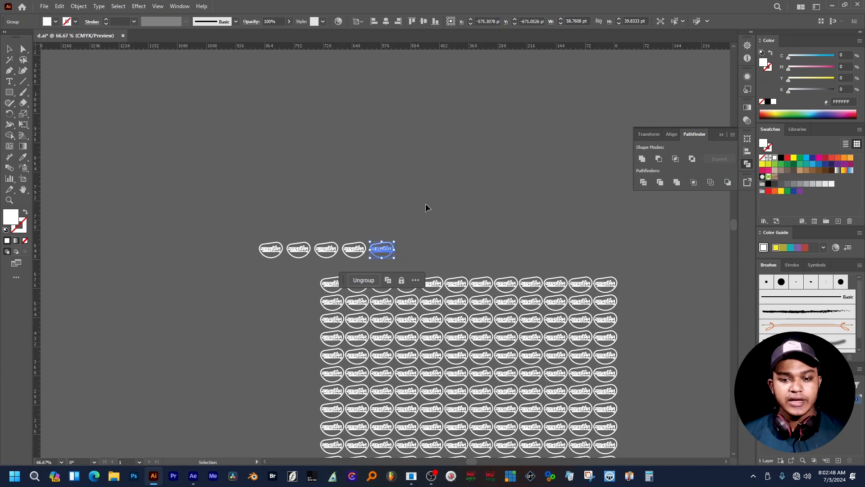
- Delete the five stray logo copies and pan the full logo grid and artboard into view
drag(277, 255, 257, 266)
key(Delete)
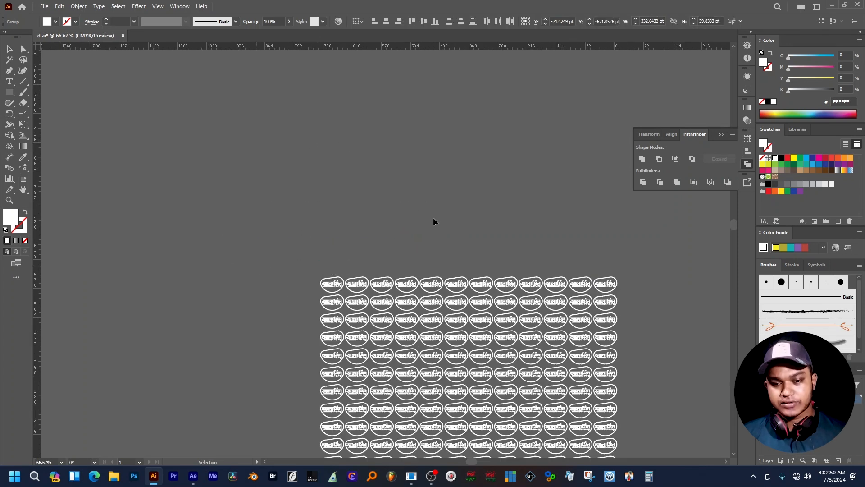
key(space)
drag(499, 228, 464, 135)
drag(479, 179, 449, 141)
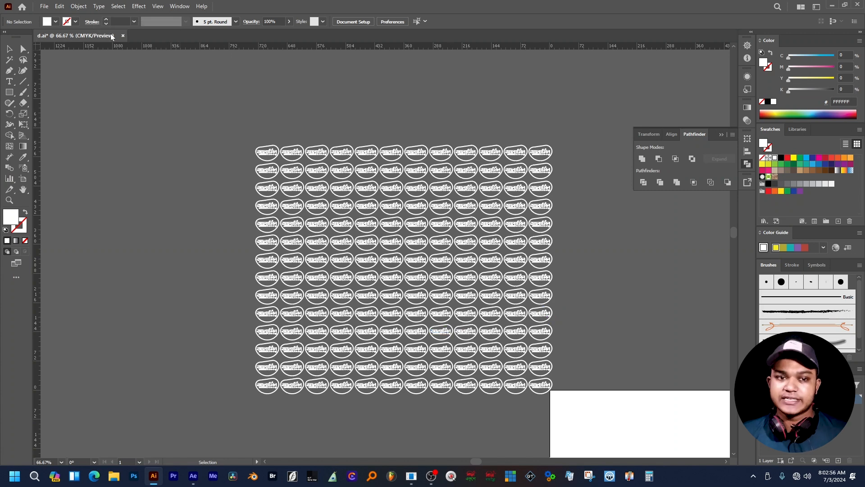
- Export the artwork as a PNG named 'logo 001' to the Desktop
click(44, 6)
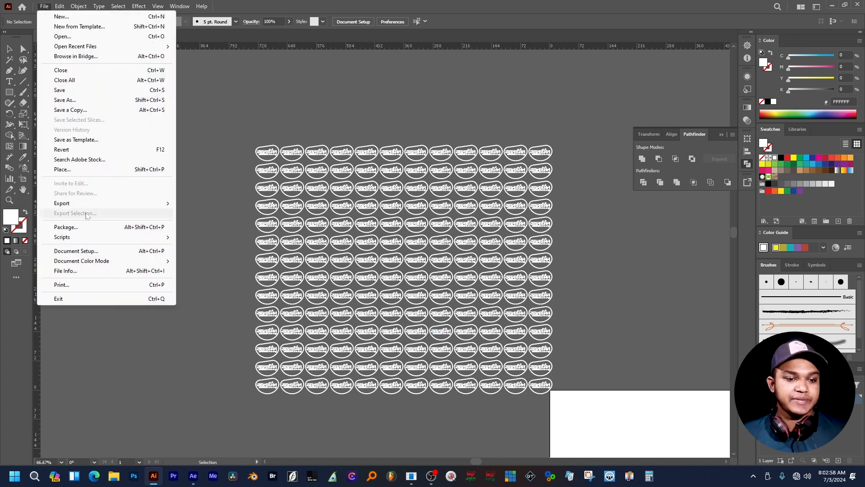
mouse_move(121, 205)
click(221, 213)
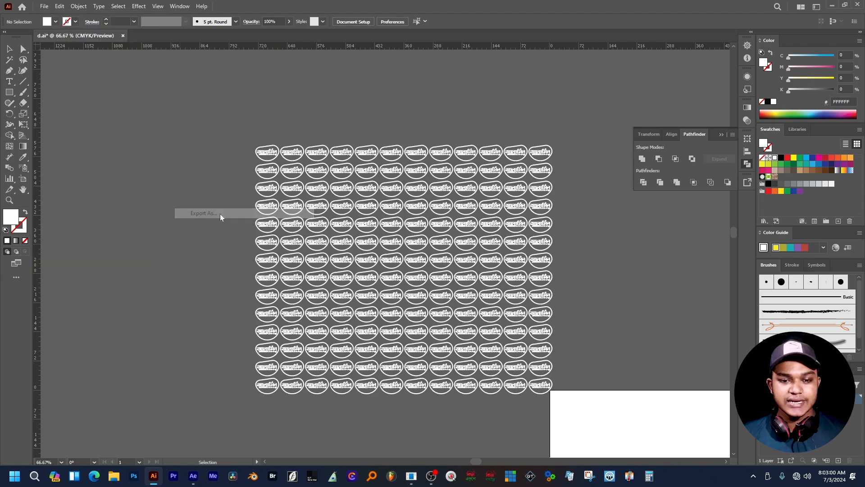
click(106, 210)
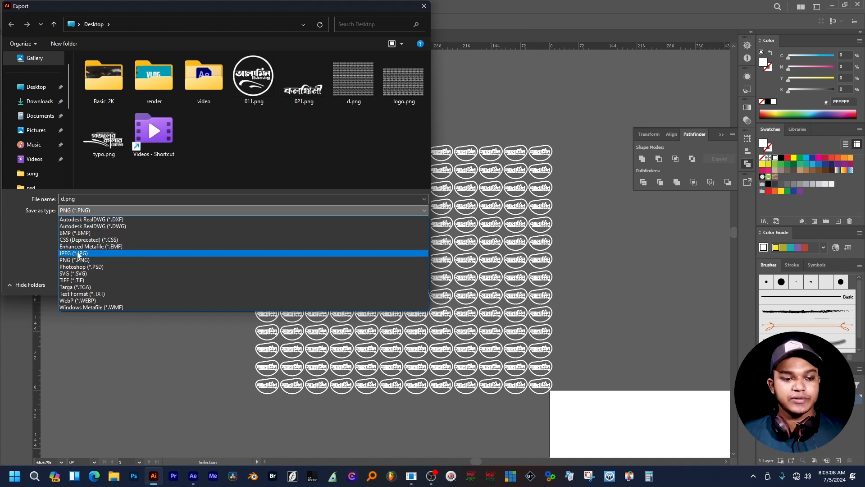
click(77, 260)
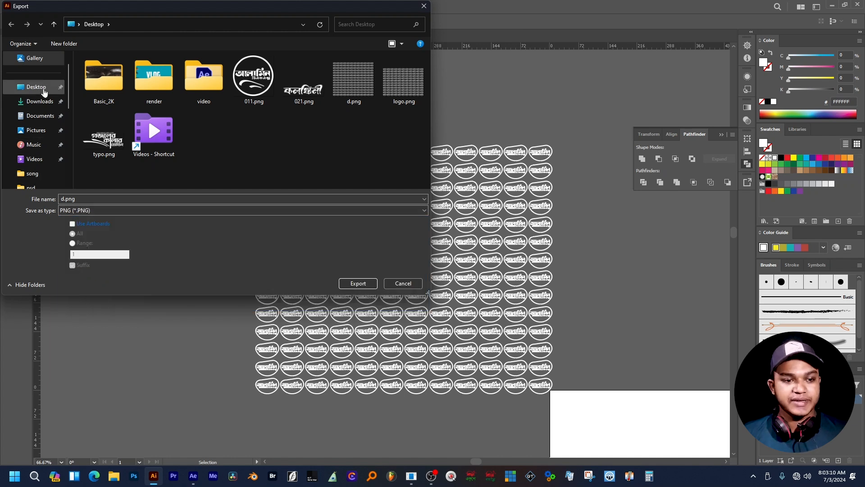
click(37, 87)
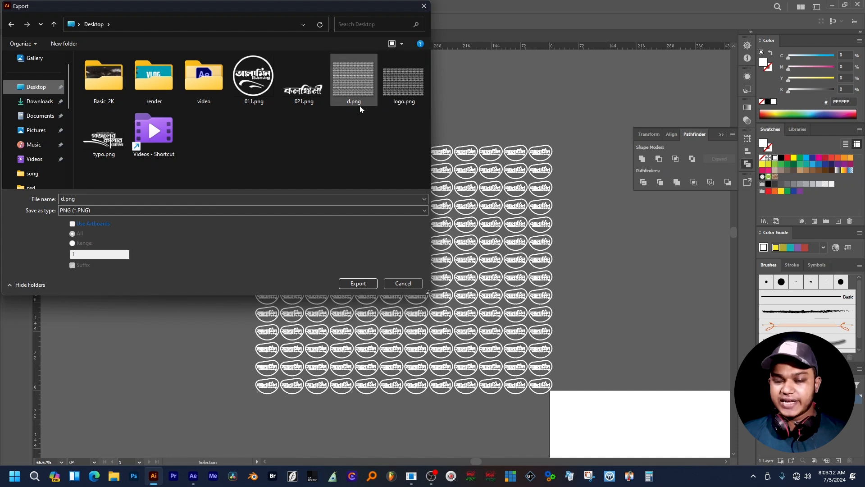
click(68, 199)
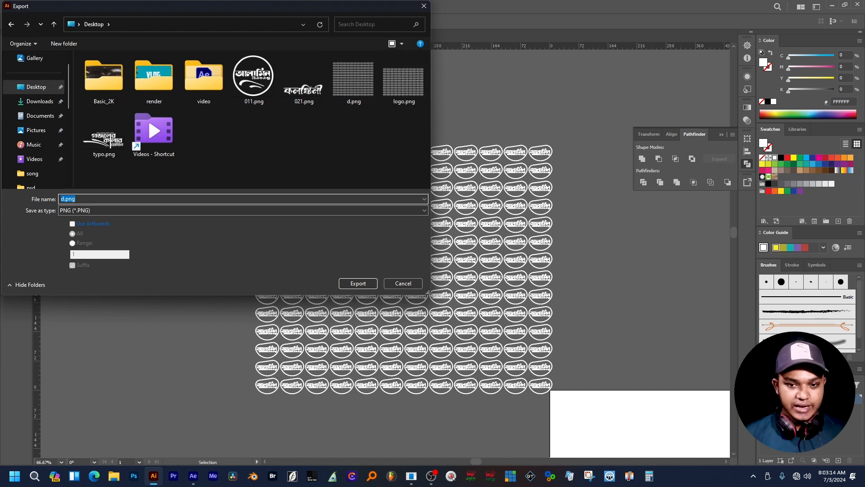
text(l)
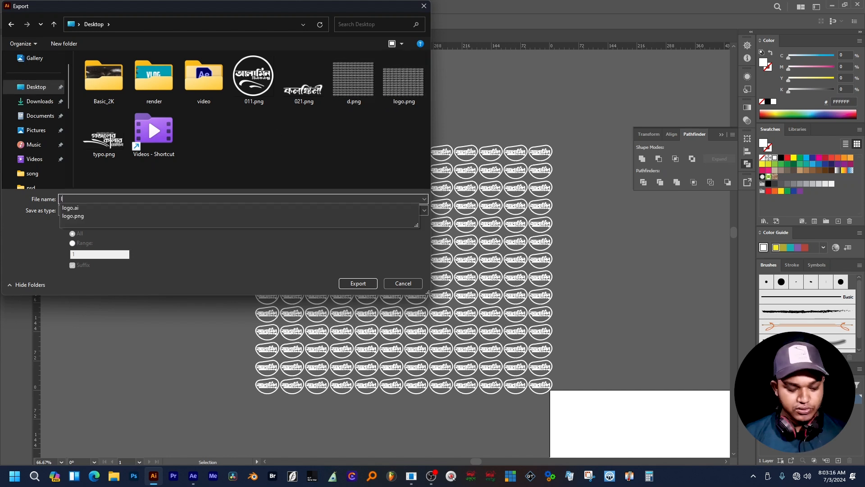
text(ogo 001)
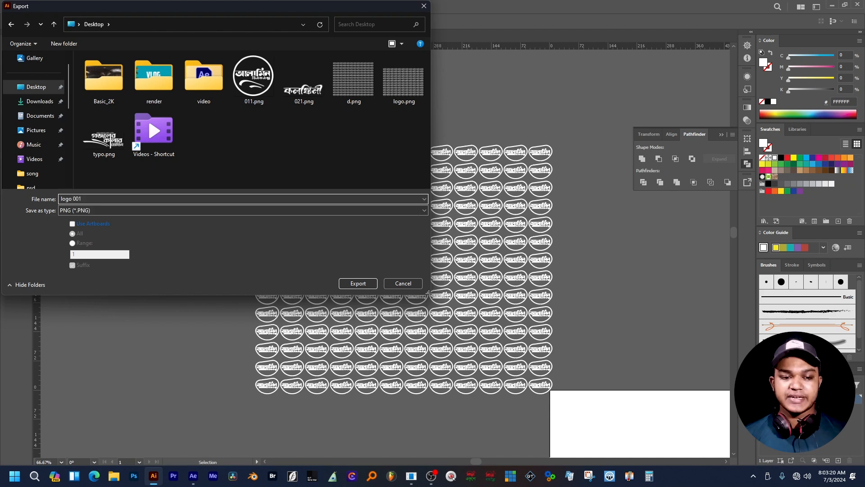
click(358, 283)
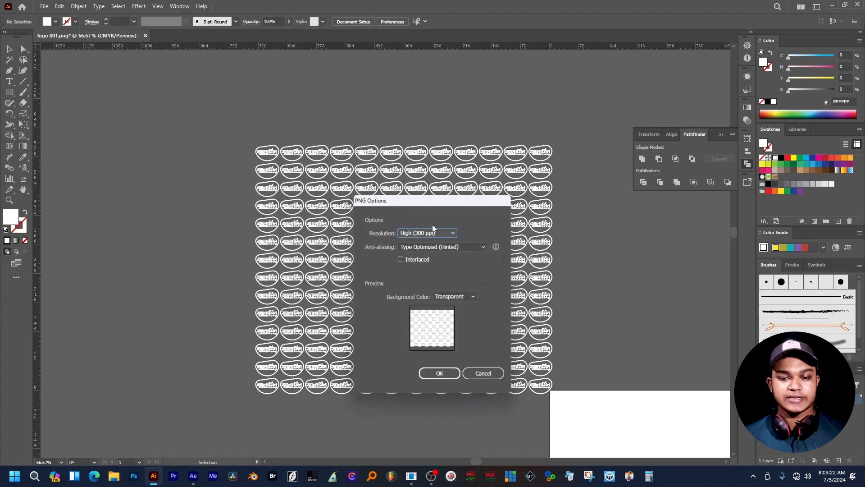
- Confirm PNG options at High (300 ppi) with transparent background, then close d.ai without saving
drag(432, 202, 403, 148)
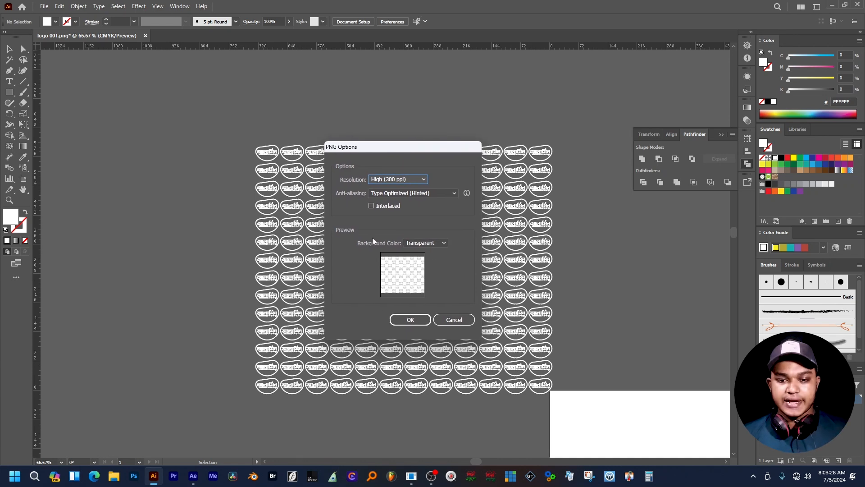
click(425, 244)
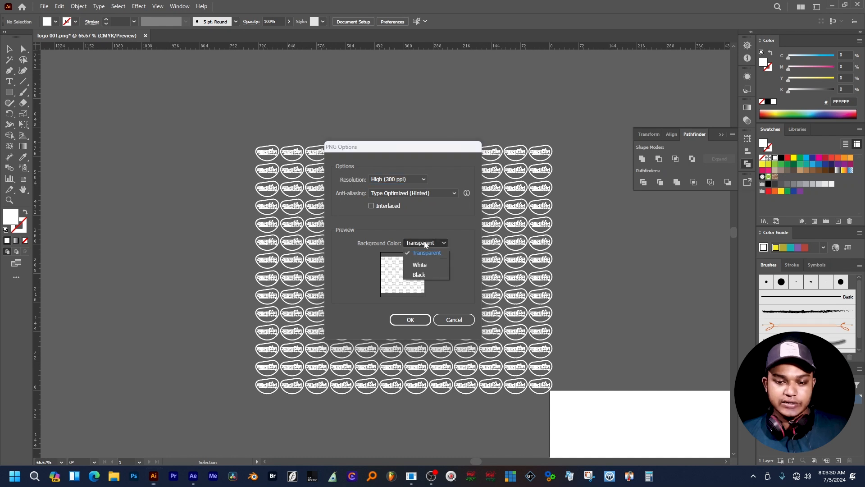
click(435, 242)
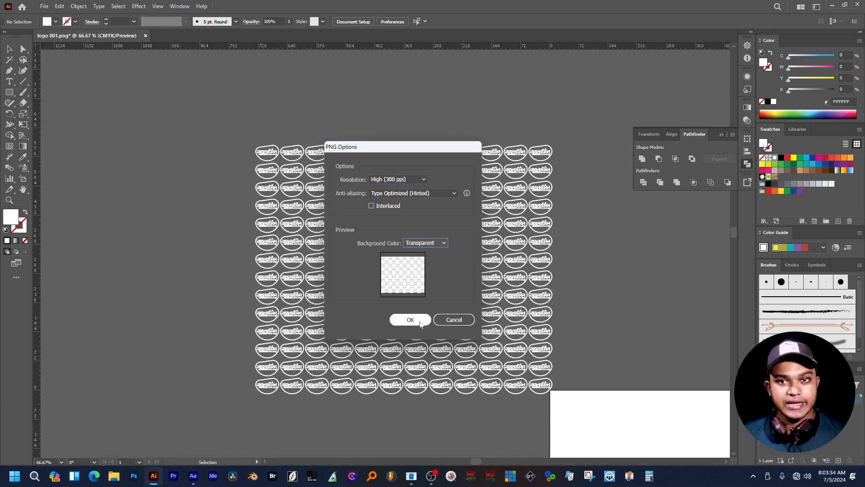
click(468, 319)
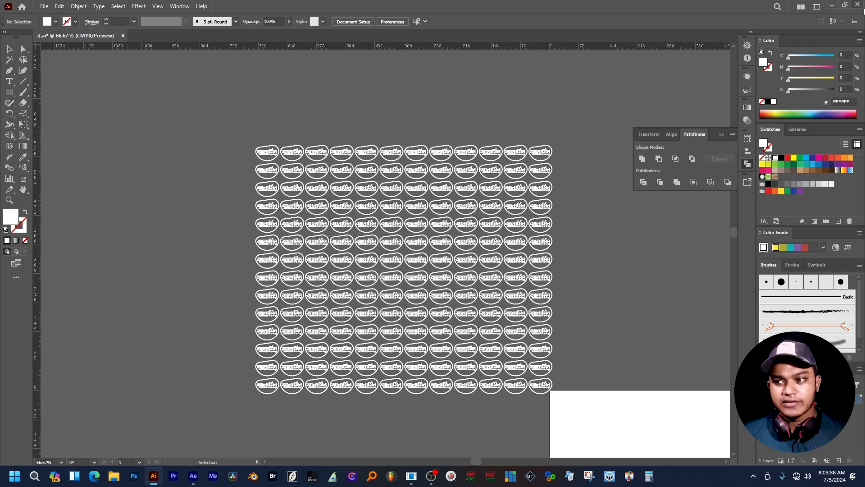
click(861, 6)
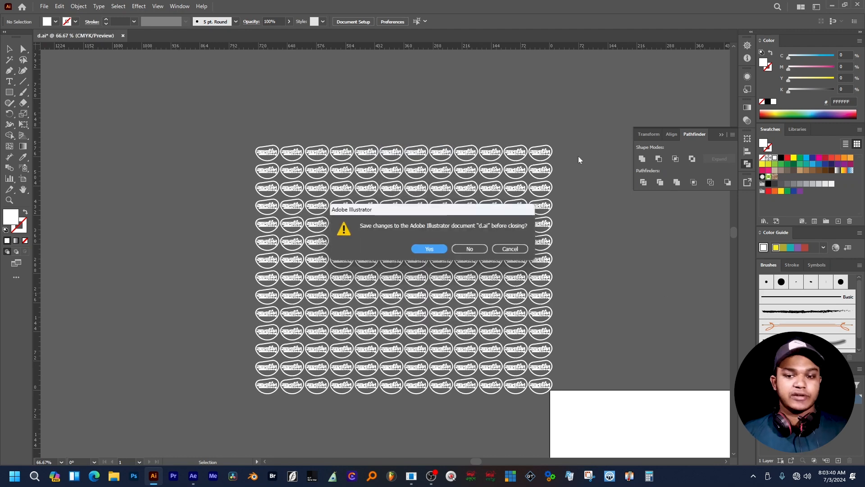
click(468, 248)
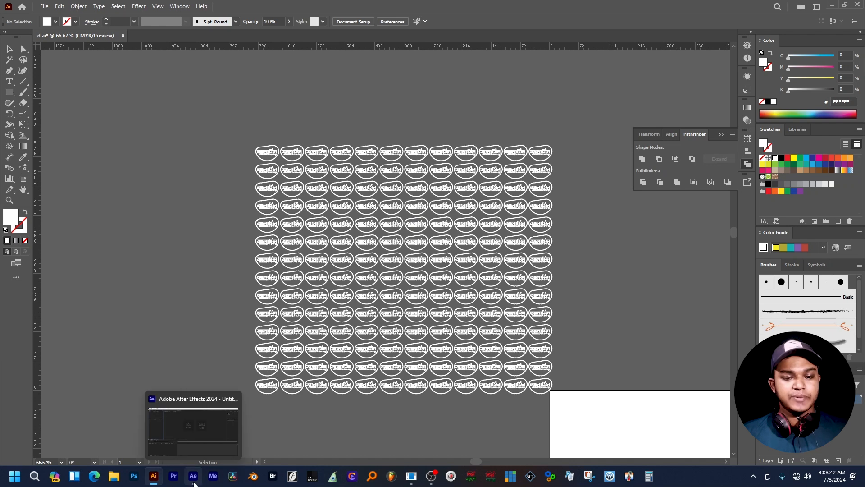
- Back in After Effects, create Comp 1 at 1920x1080, 25 fps, 30 seconds
click(195, 483)
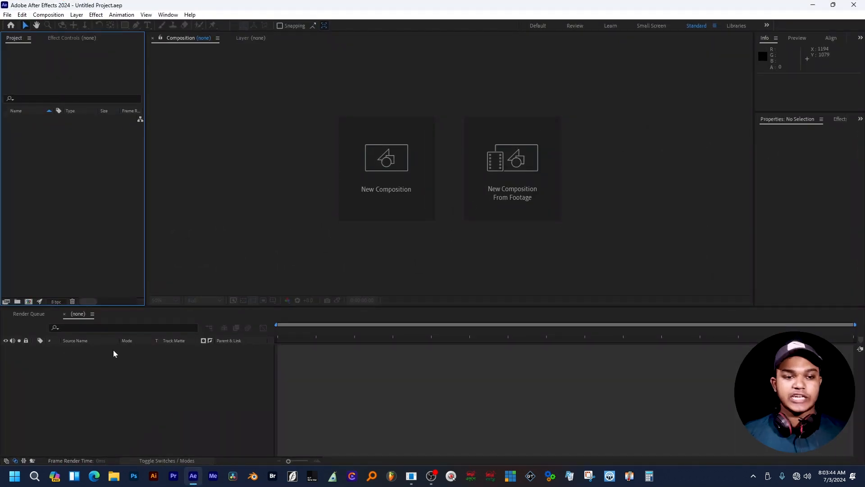
click(355, 208)
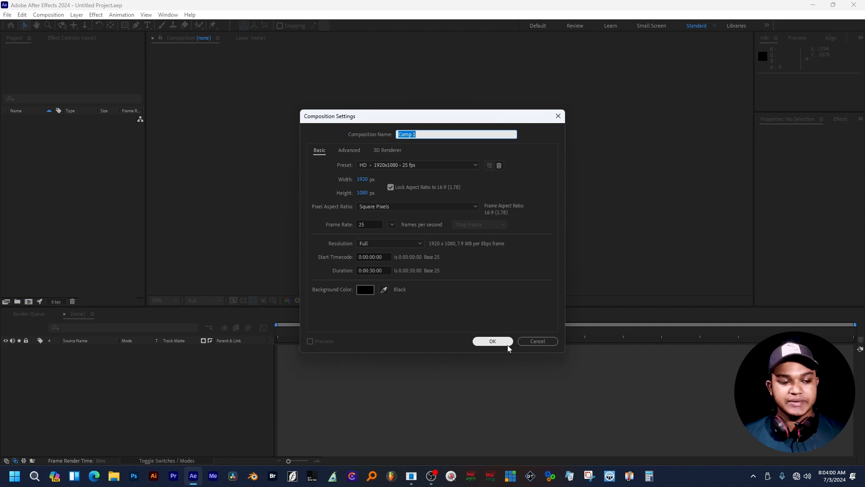
click(492, 341)
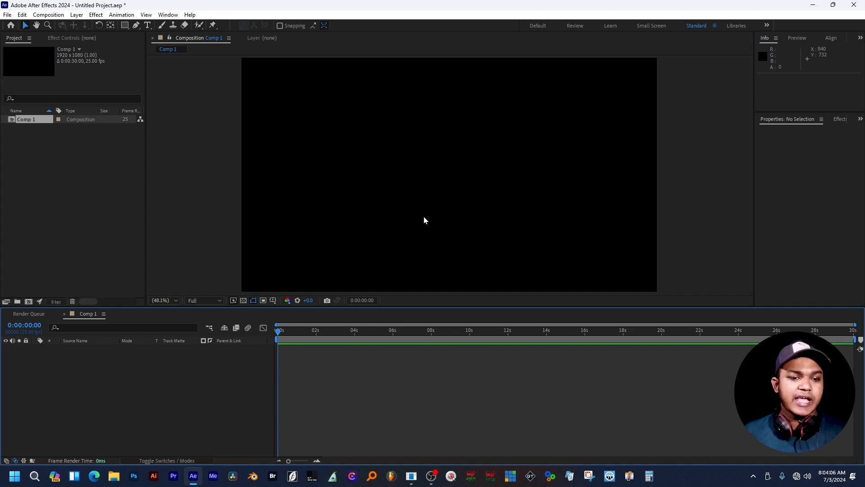
- Add a full-frame 1920x1080 blue solid layer, Deep Royal Blue Solid 1, to Comp 1
right_click(119, 404)
mouse_move(203, 293)
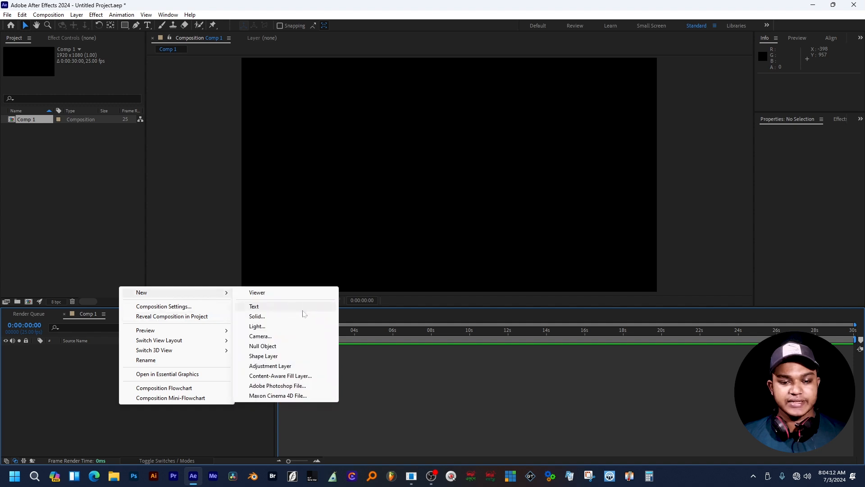
click(265, 316)
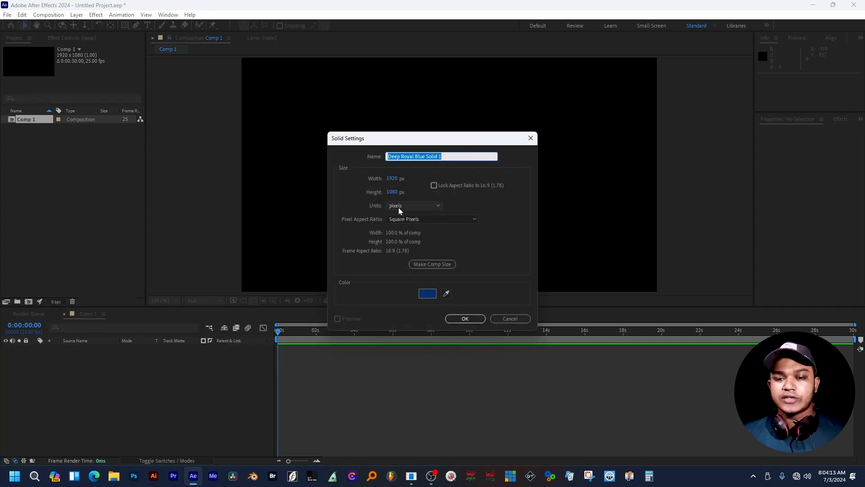
click(430, 295)
mouse_move(452, 246)
mouse_down()
mouse_move(451, 226)
mouse_move(451, 236)
mouse_move(430, 229)
mouse_up()
click(521, 182)
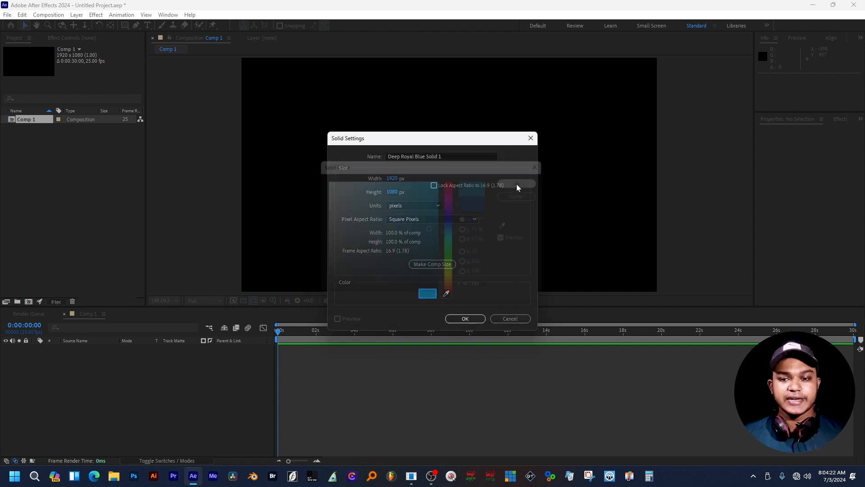
click(468, 322)
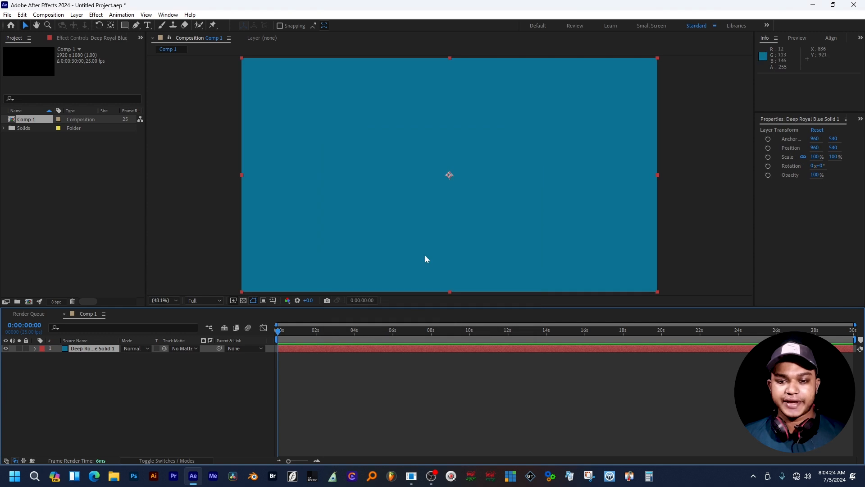
scroll(453, 239, down, 2)
scroll(441, 239, up, 2)
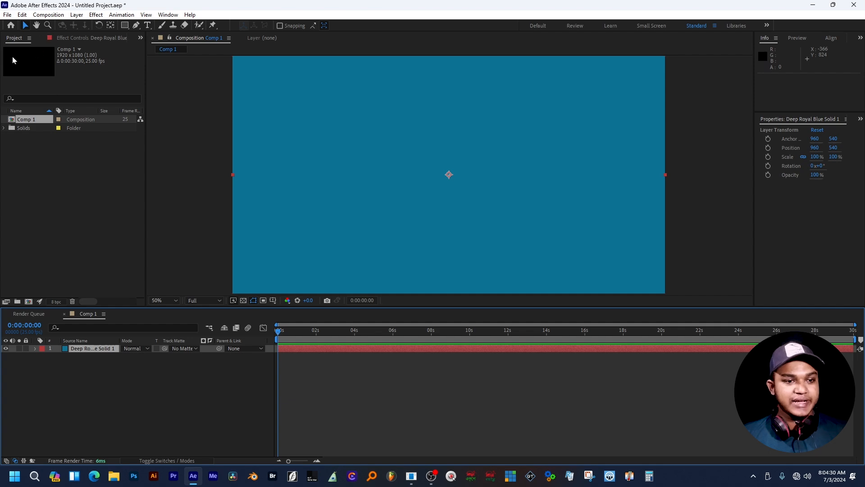
- Import logo.png from the Desktop into the project
double_click(91, 193)
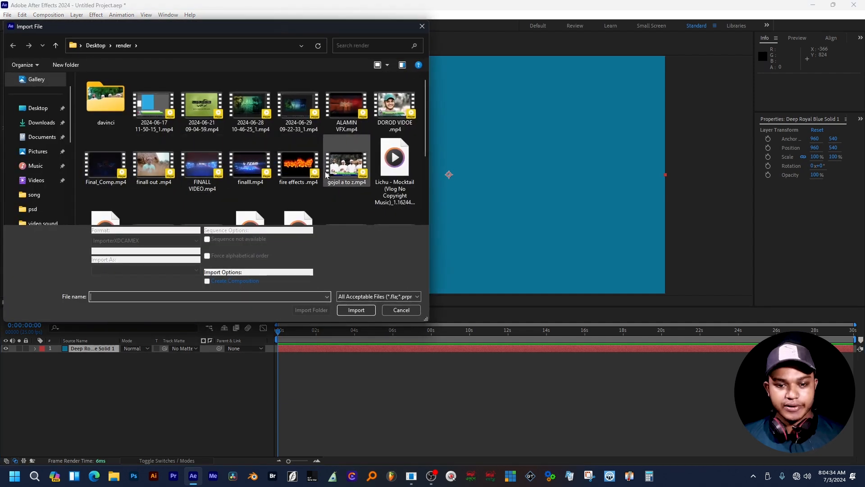
scroll(292, 186, down, 1)
scroll(292, 185, down, 1)
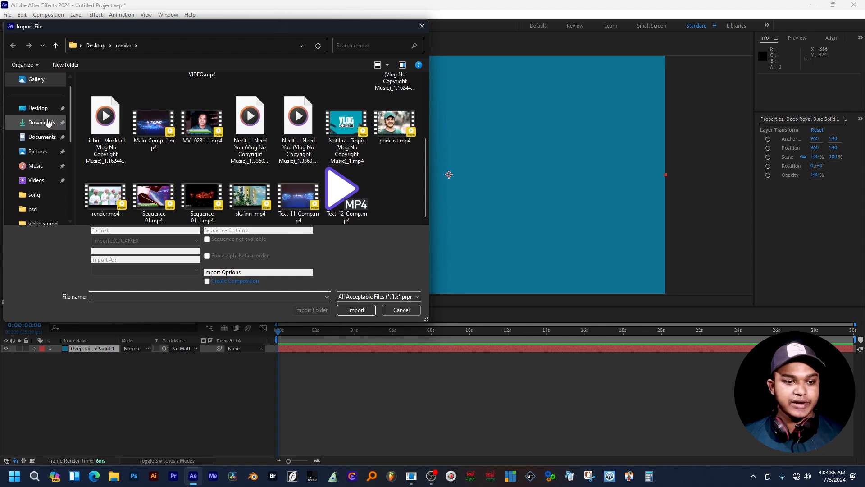
click(54, 109)
scroll(315, 180, down, 1)
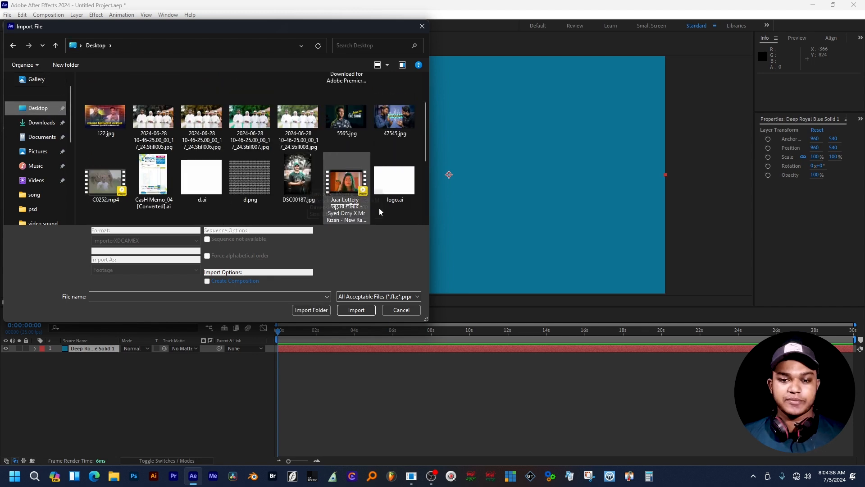
scroll(379, 207, down, 1)
click(105, 180)
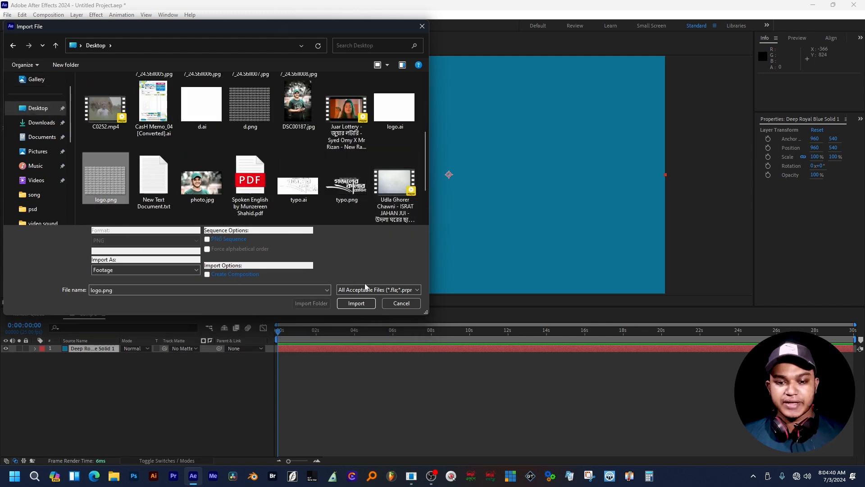
click(356, 310)
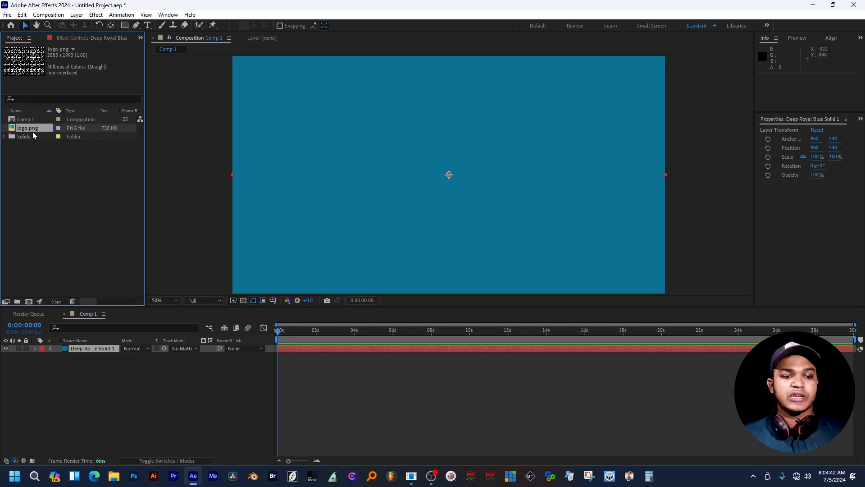
- Place logo.png in Comp 1 above the blue solid and shift it up-left to 568, 436
drag(35, 130, 90, 347)
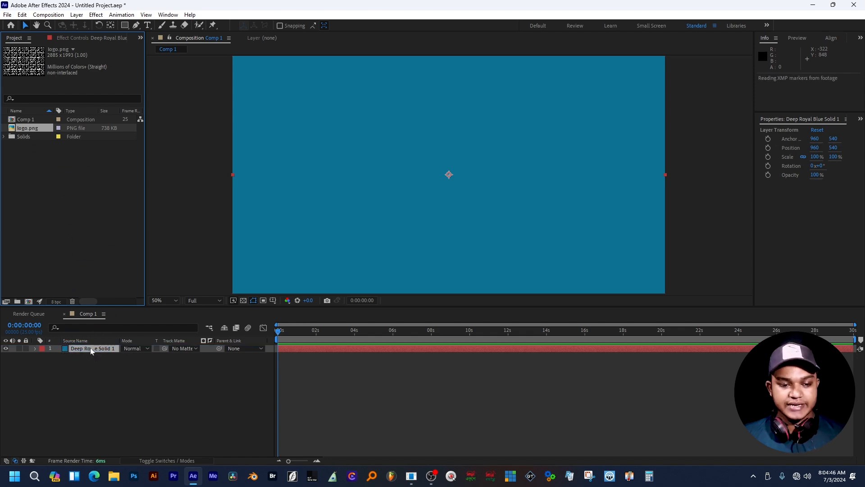
scroll(460, 166, down, 4)
drag(460, 166, 438, 161)
scroll(449, 174, up, 2)
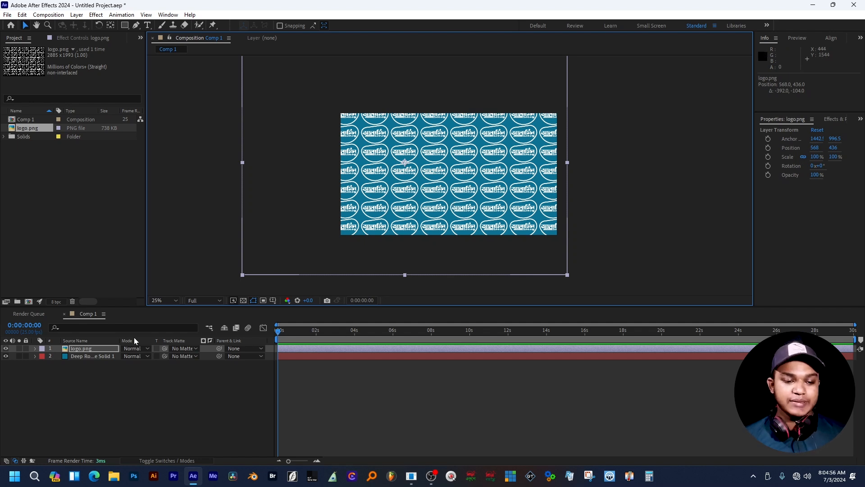
- Keyframe the logo's Position from 568, 436 at 0s to 980, 948 at the last frame
click(35, 349)
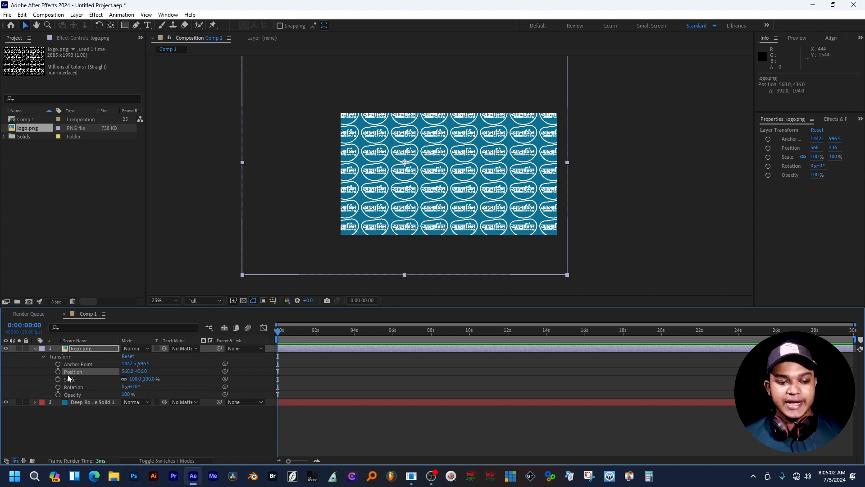
click(58, 371)
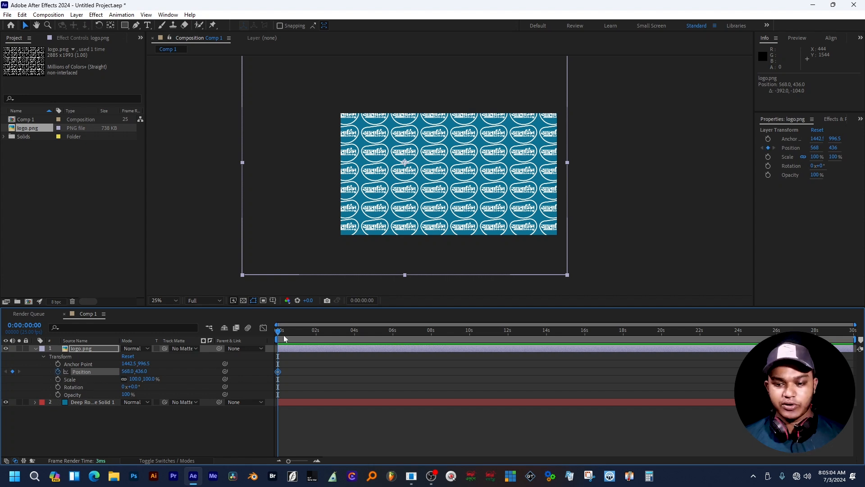
drag(336, 331, 855, 331)
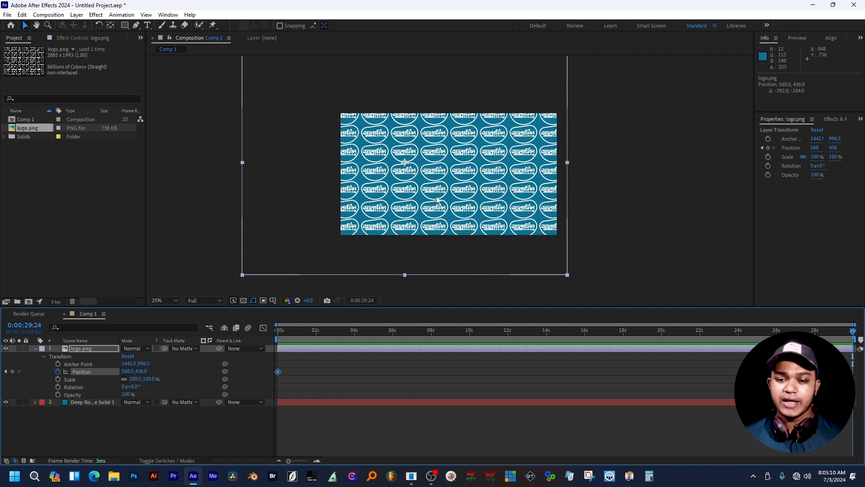
drag(438, 201, 489, 258)
drag(508, 332, 202, 383)
- Preview the drifting logo pattern animation
key(space)
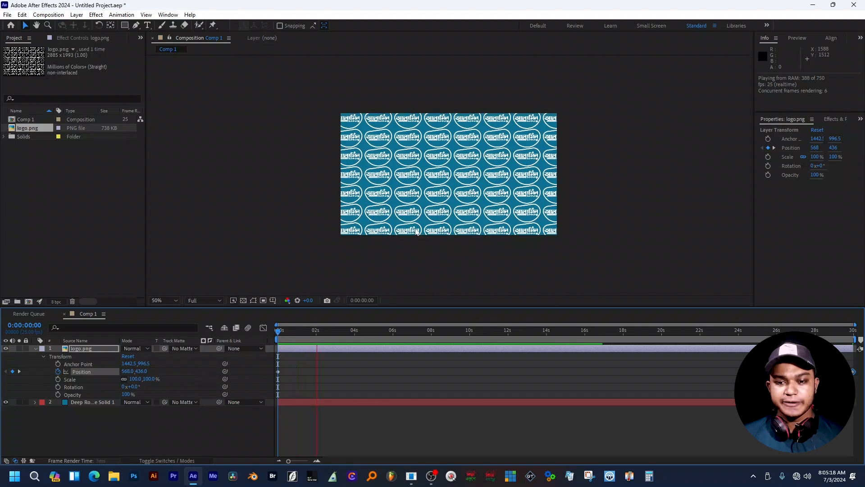
scroll(437, 230, up, 3)
scroll(436, 229, up, 2)
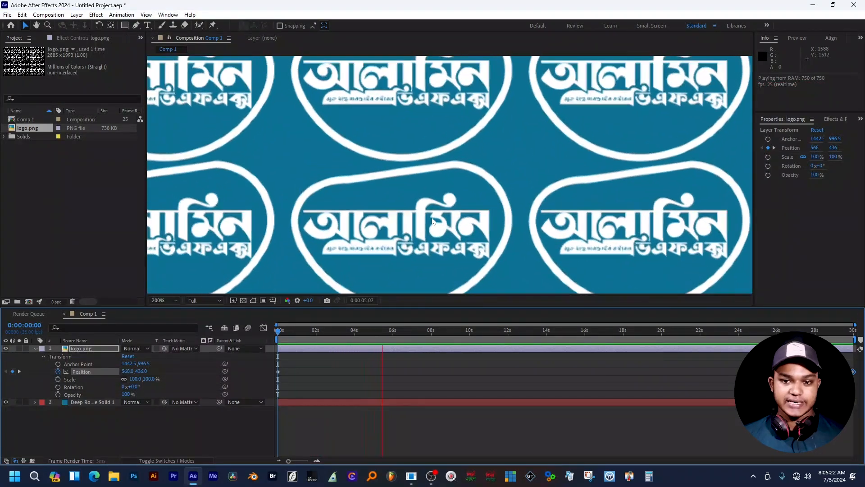
key(space)
scroll(435, 217, down, 4)
scroll(459, 227, down, 2)
scroll(485, 238, up, 1)
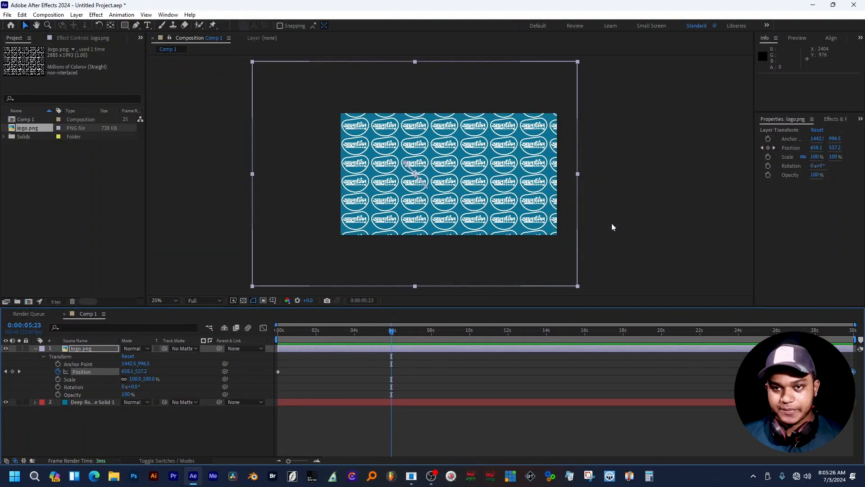
- Lower the logo layer's Opacity to 53% and preview the fainter tiled pattern
click(586, 234)
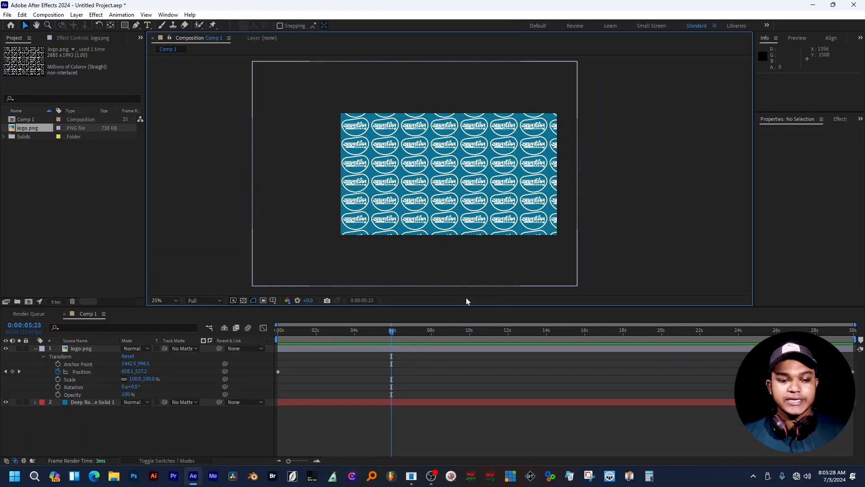
drag(130, 396, 107, 395)
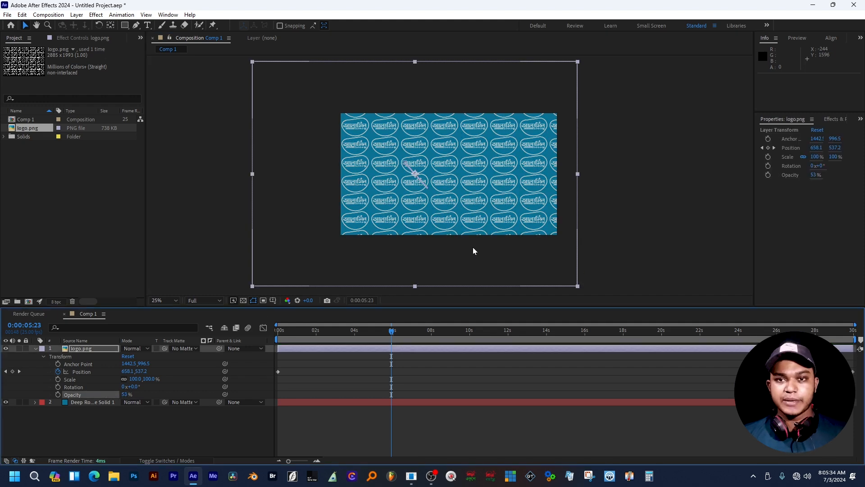
key(period)
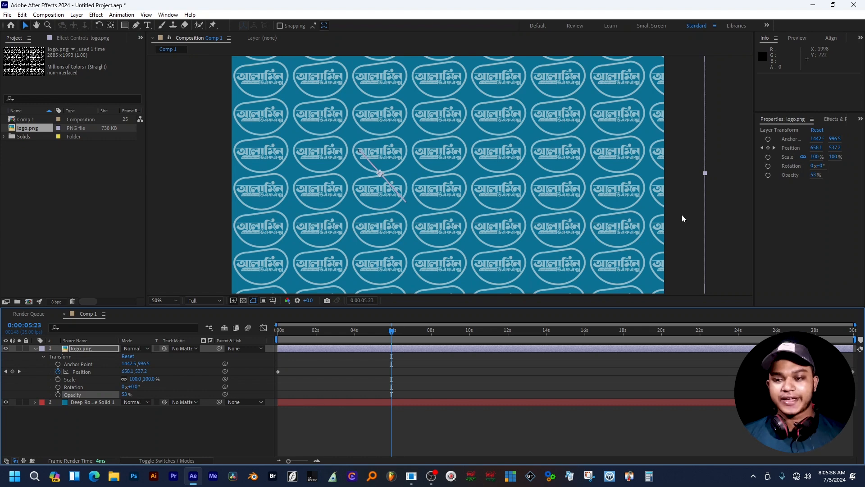
key(space)
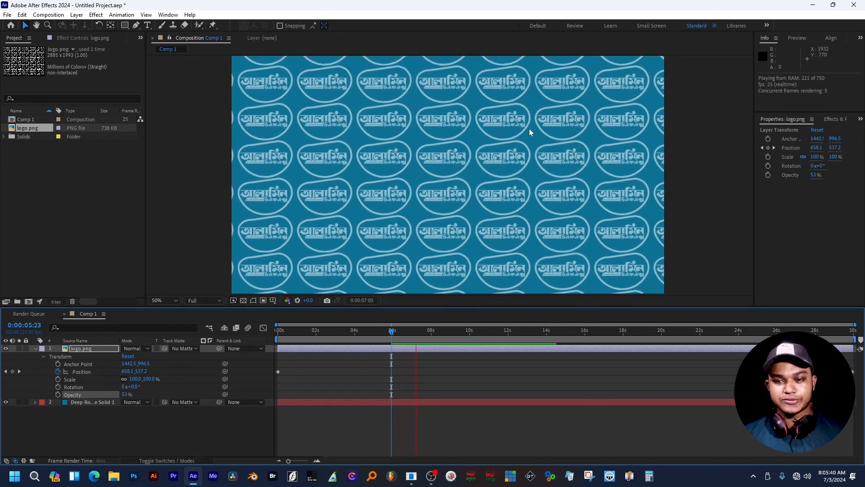
- Rotate the logo layer to 0x+14° and preview the tilted pattern from the start
key(space)
scroll(586, 175, down, 2)
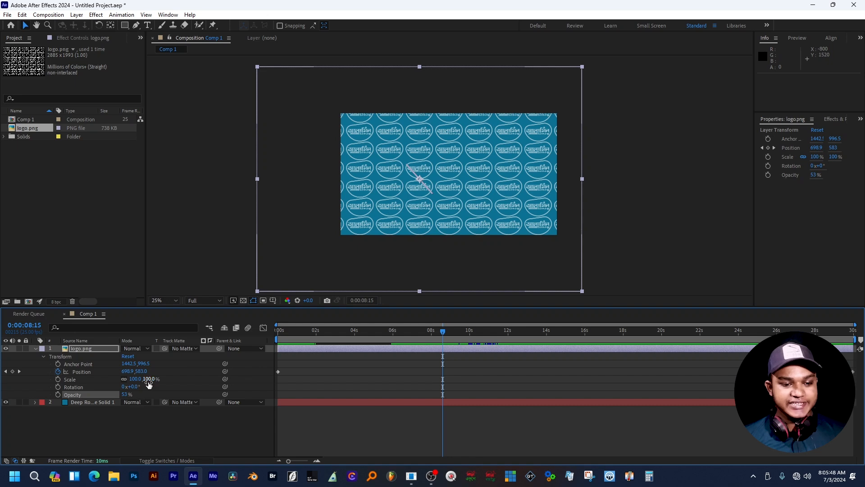
drag(135, 388, 142, 389)
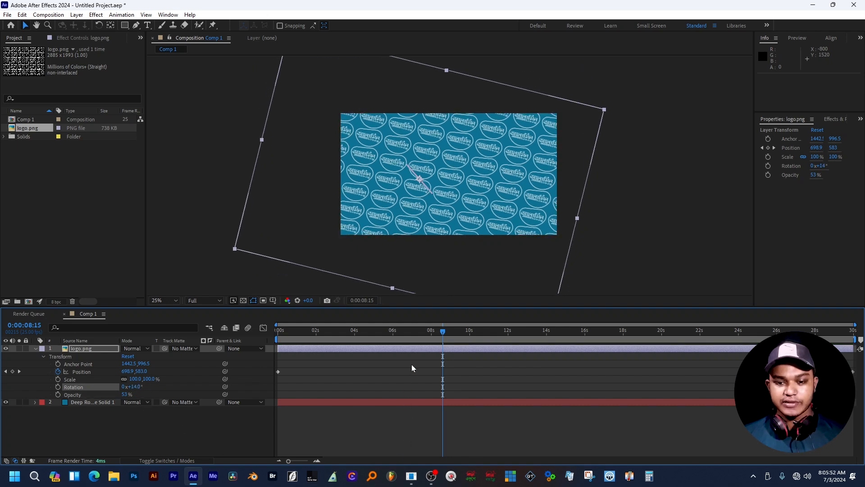
drag(382, 332, 229, 343)
key(space)
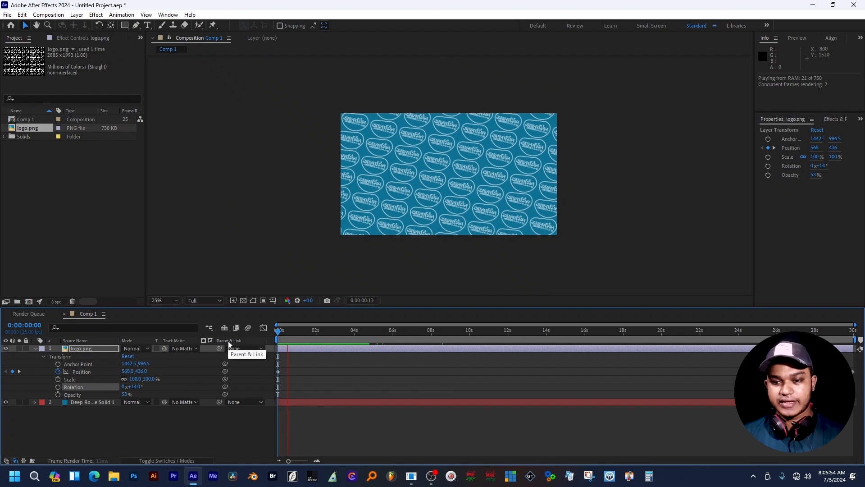
scroll(441, 195, up, 4)
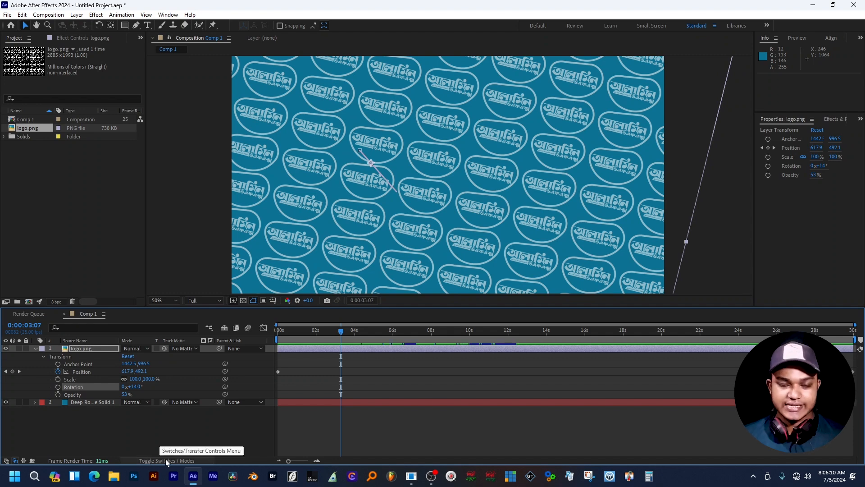
- Make the logo layer 3D and tilt it in 3D space, adjusting its position keyframe
click(166, 460)
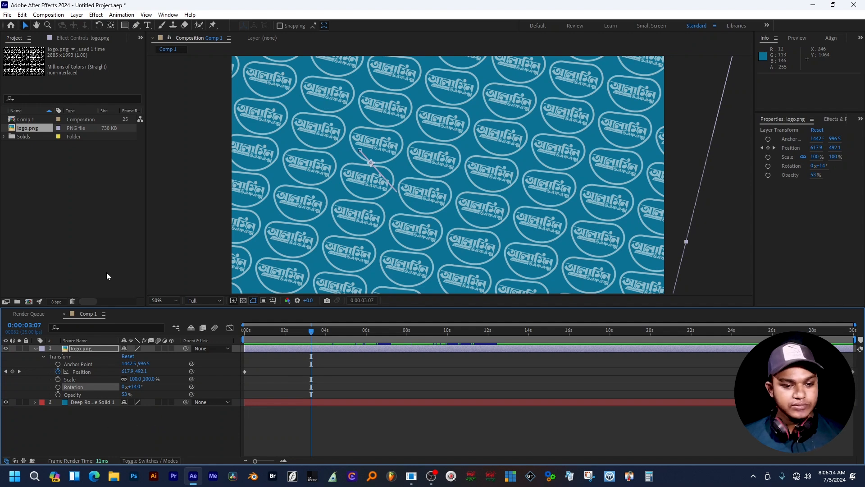
click(171, 347)
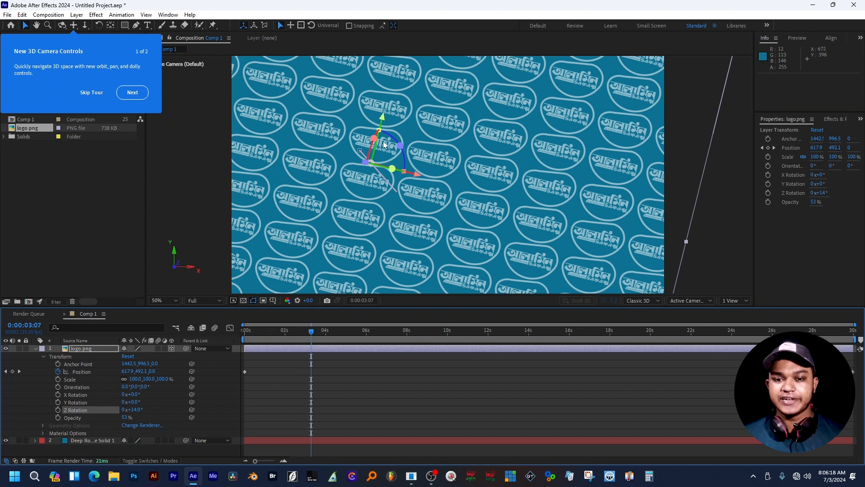
click(398, 142)
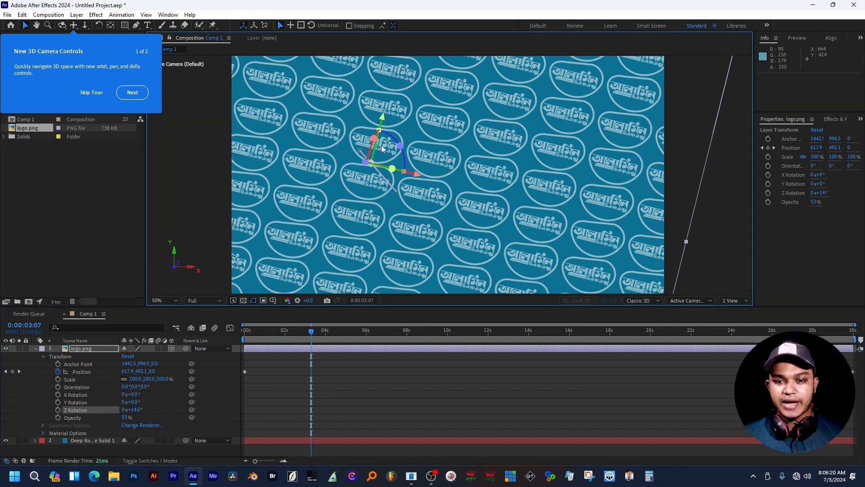
key(comma)
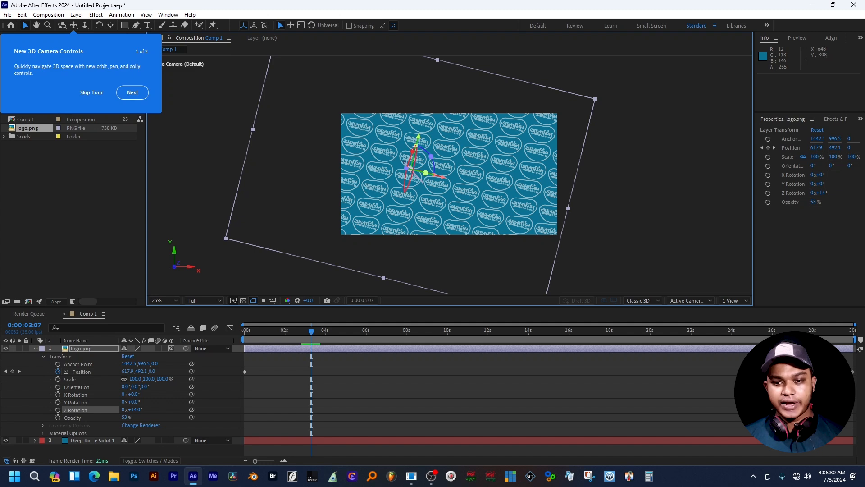
drag(405, 165, 413, 163)
drag(516, 166, 533, 147)
drag(313, 370, 254, 375)
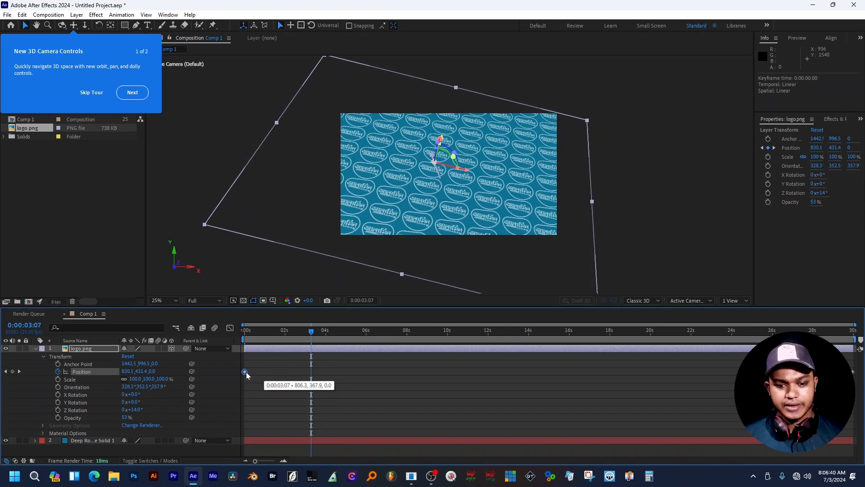
- Preview the animation from the start, then scale the logo layer to 111% and skip the camera tour
drag(302, 330, 234, 339)
key(space)
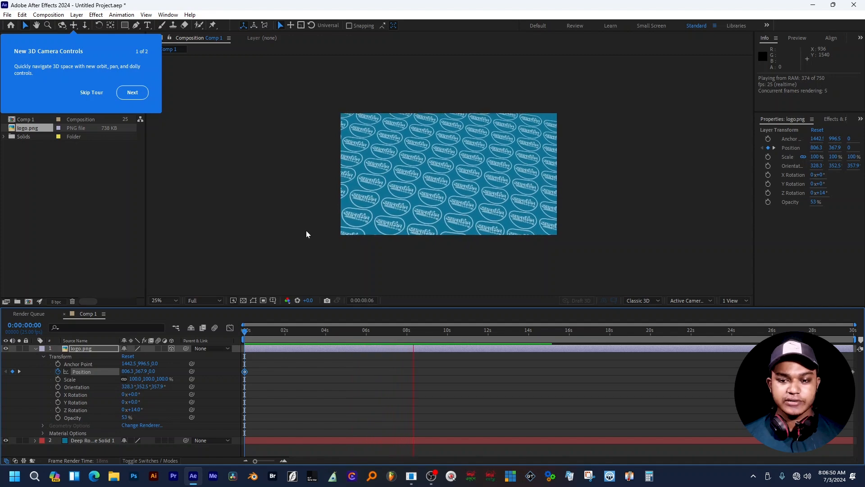
key(space)
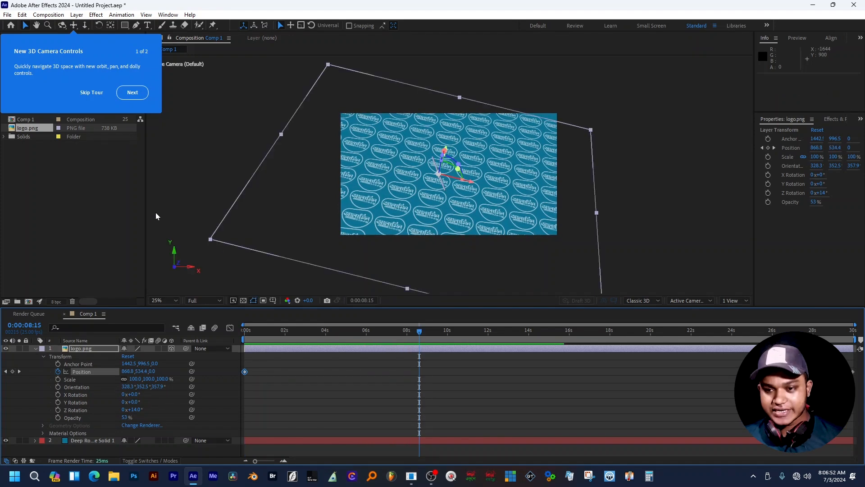
drag(412, 330, 226, 345)
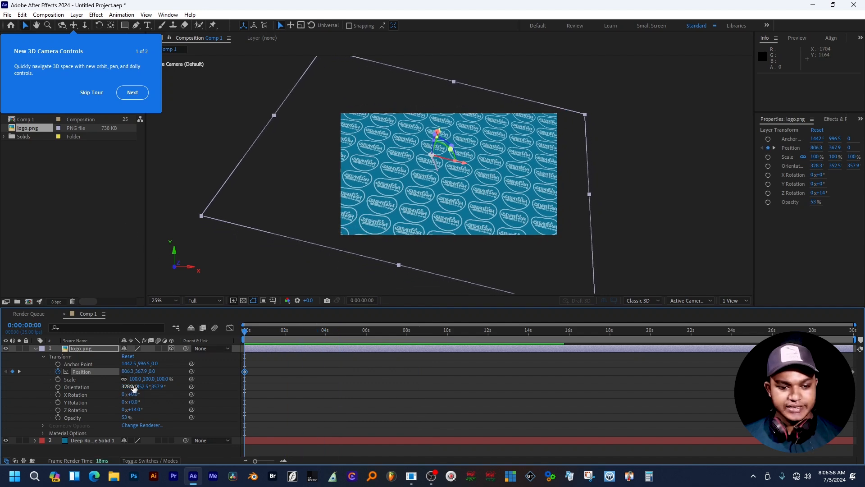
drag(133, 378, 221, 384)
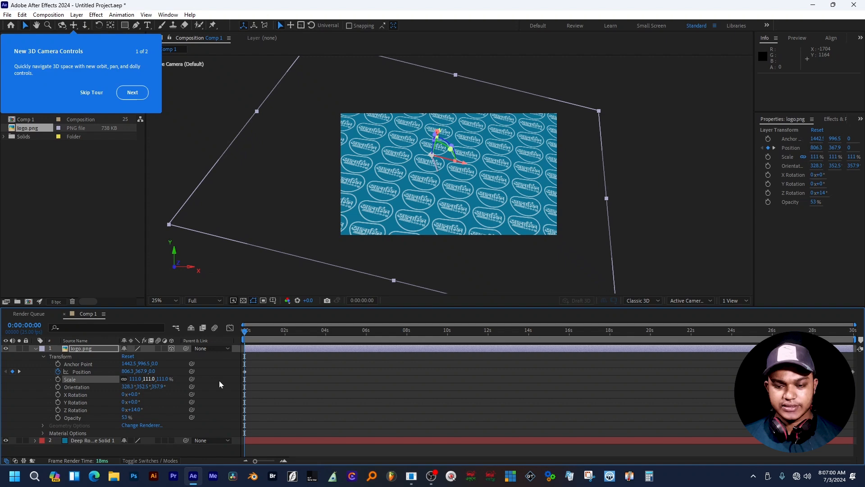
click(715, 203)
- Import 'finall out .mp4' from the Desktop's render folder into the Project panel
click(91, 92)
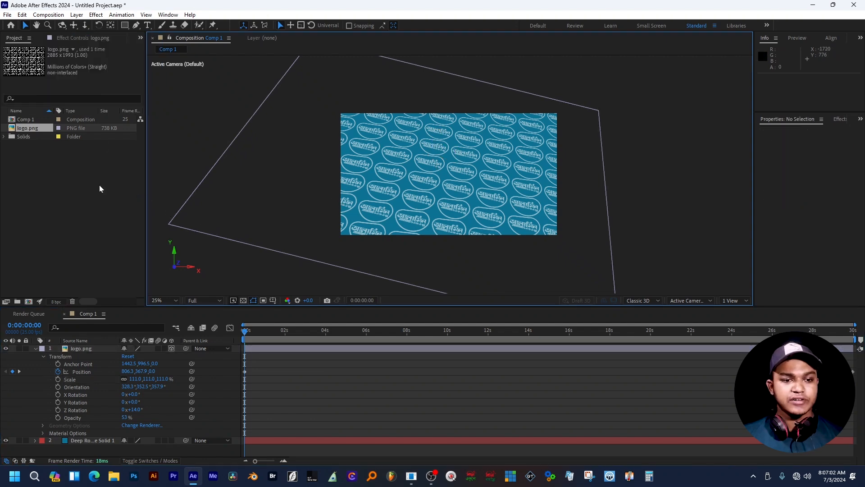
double_click(99, 185)
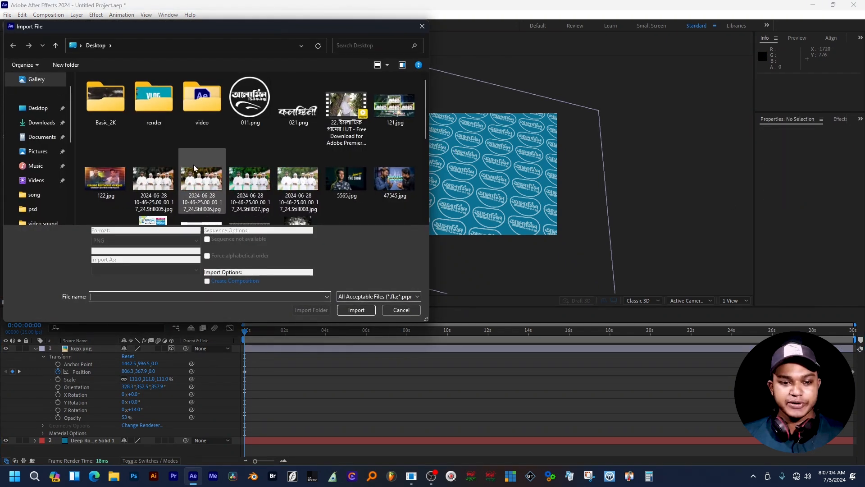
double_click(158, 105)
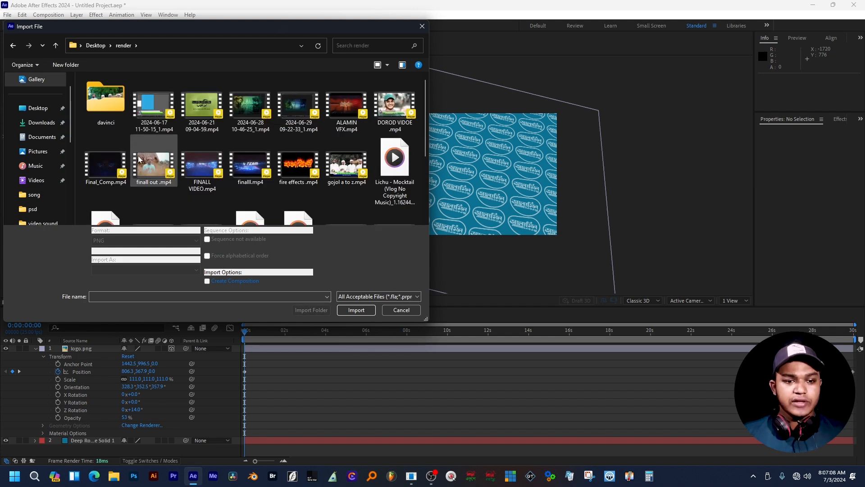
click(153, 165)
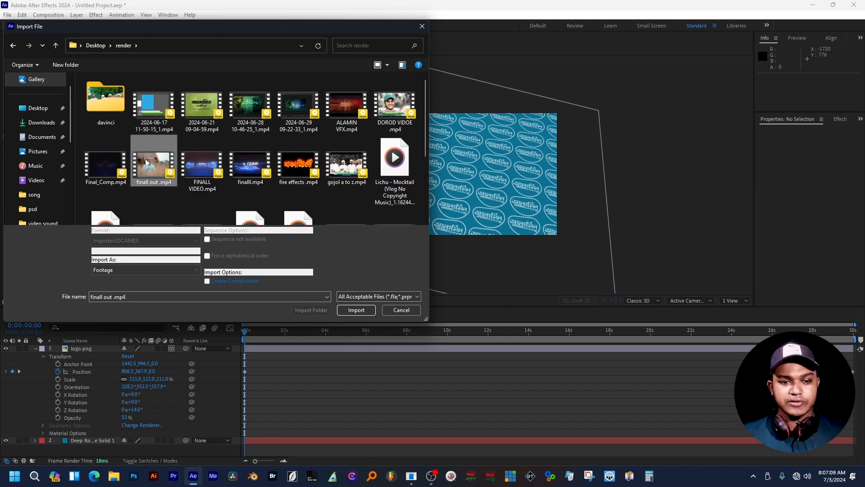
click(358, 311)
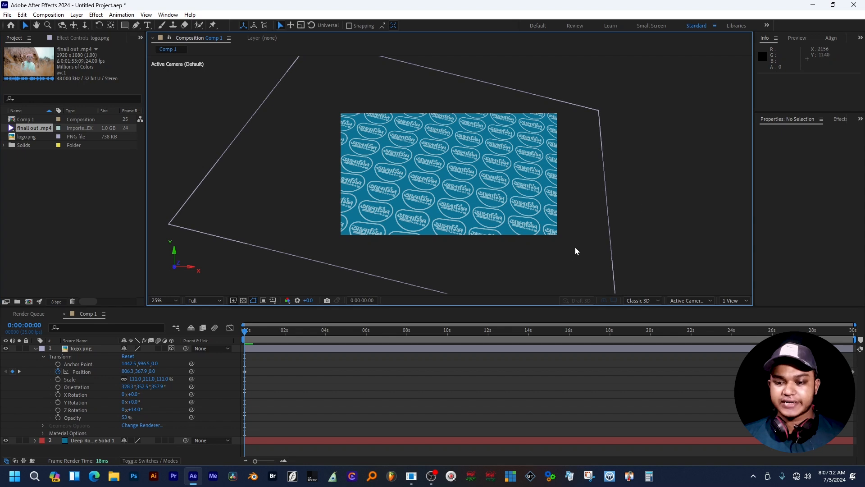
- Draw a 1616x756 red rectangle over the pattern and add 'finall out .mp4' above it
click(124, 25)
mouse_move(356, 140)
mouse_down()
mouse_move(450, 220)
mouse_move(540, 224)
mouse_up()
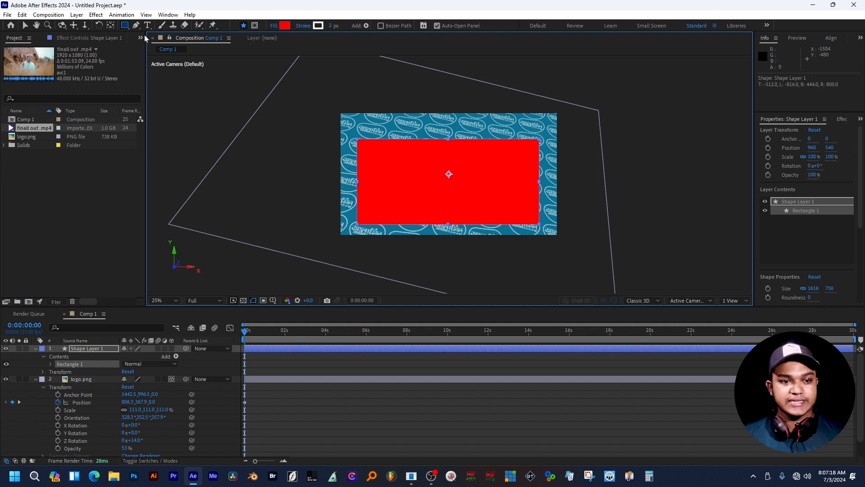
click(25, 26)
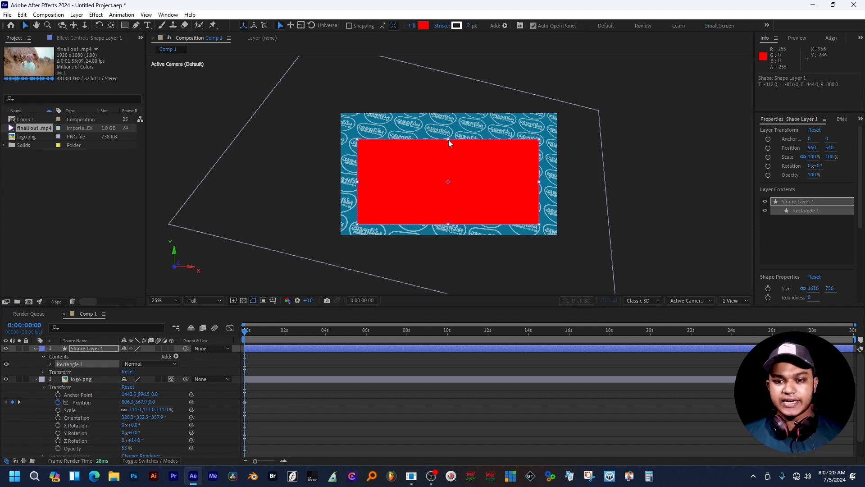
drag(448, 138, 450, 133)
drag(464, 179, 467, 176)
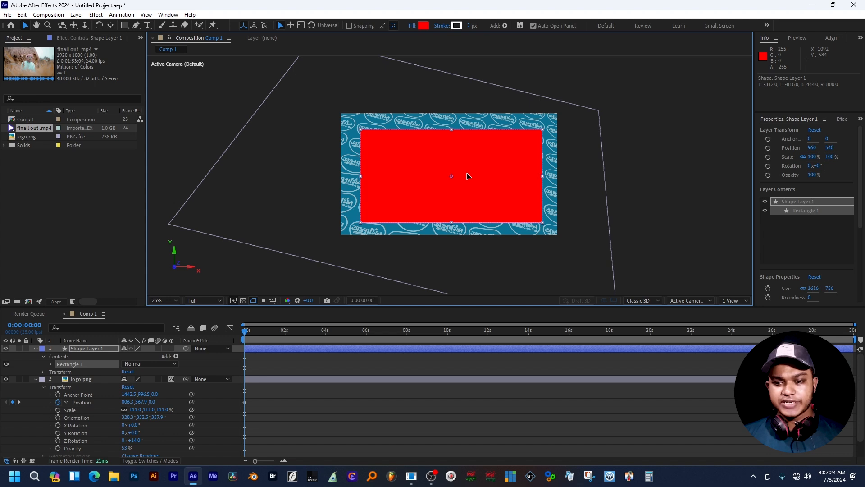
click(662, 187)
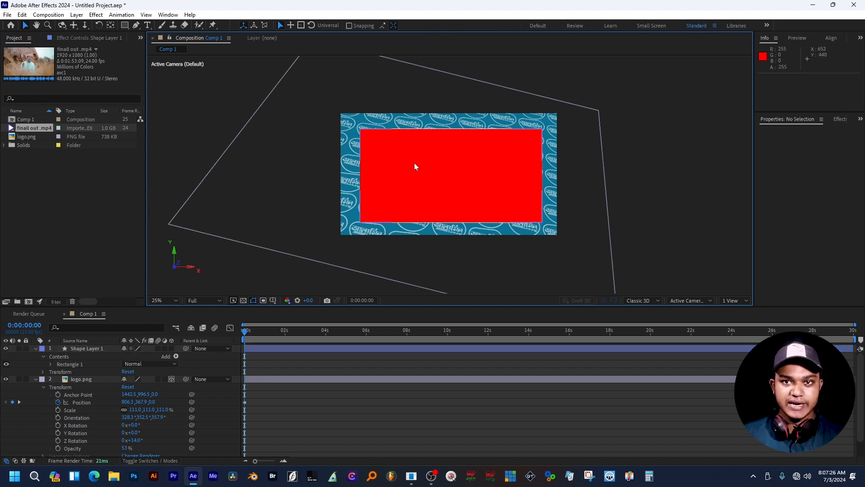
drag(39, 128, 66, 346)
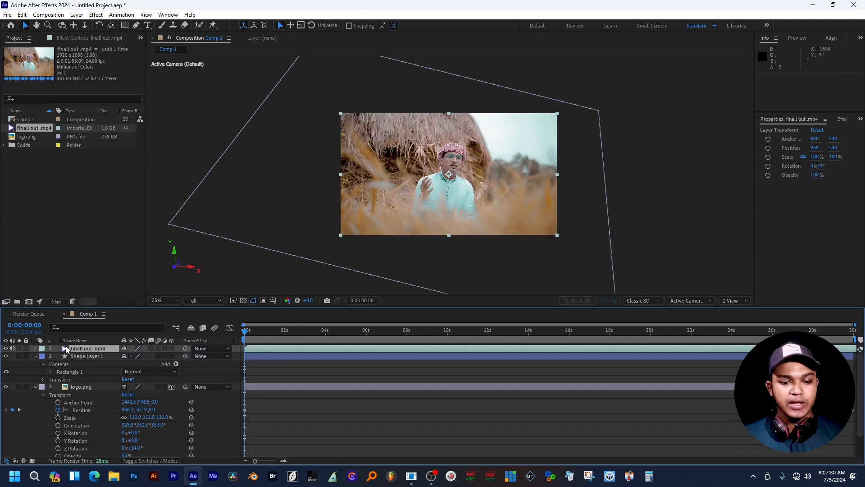
- Set the video's Track Matte to 2. Shape Layer 1
click(149, 460)
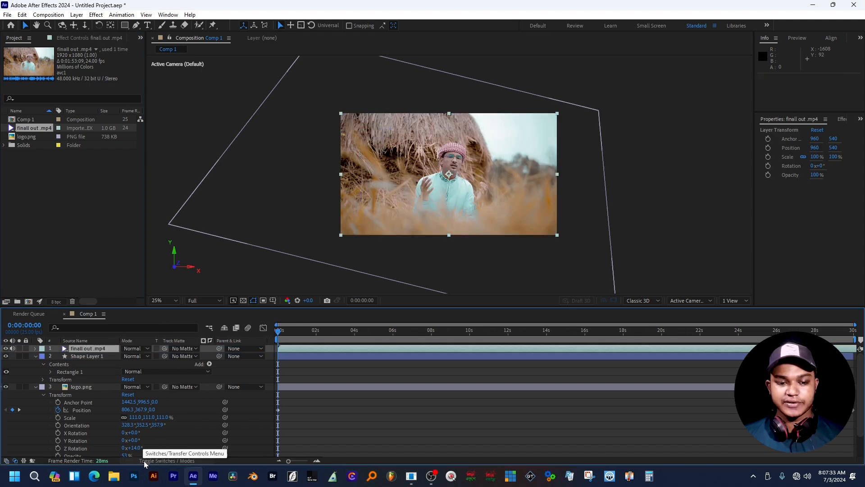
click(187, 349)
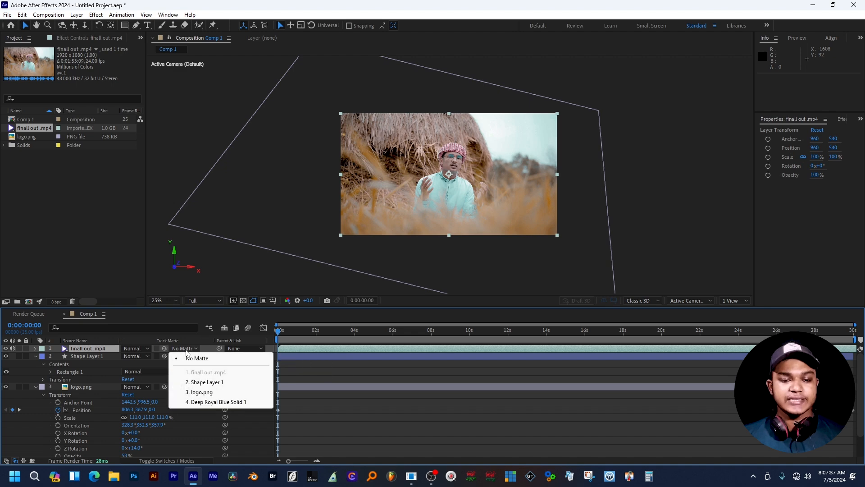
click(203, 382)
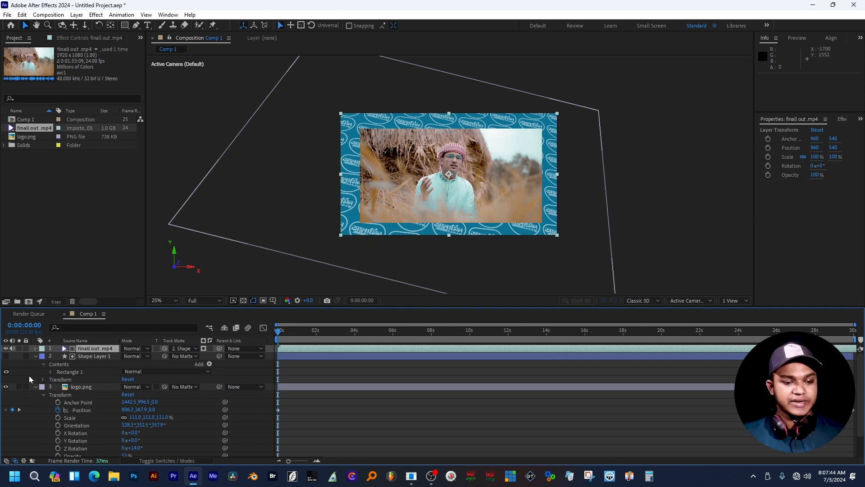
- Scale the video layer to 87% and preview the framed composition
click(35, 349)
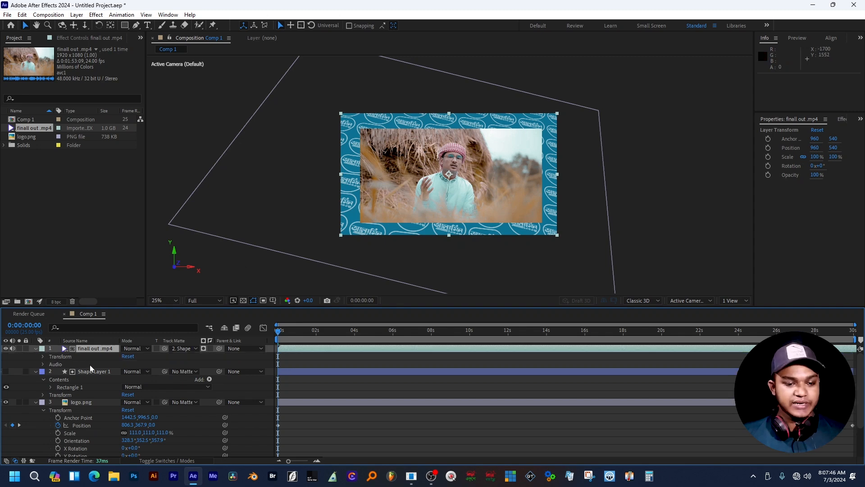
click(47, 356)
click(43, 357)
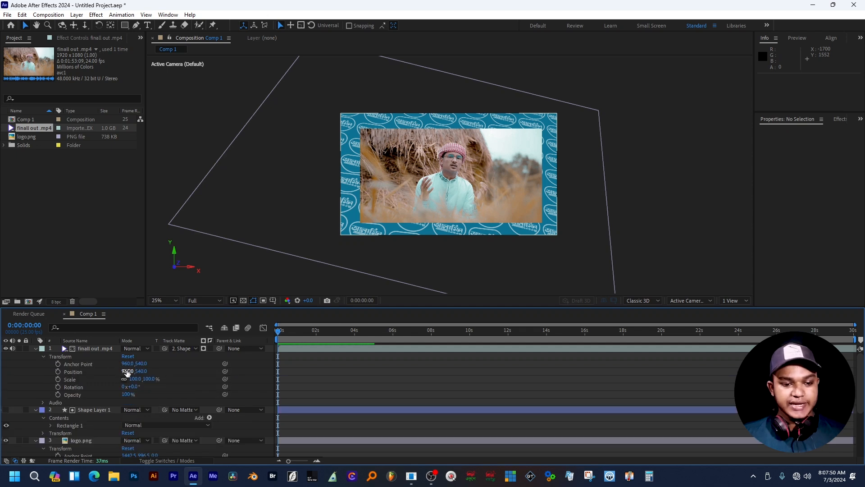
drag(134, 379, 129, 382)
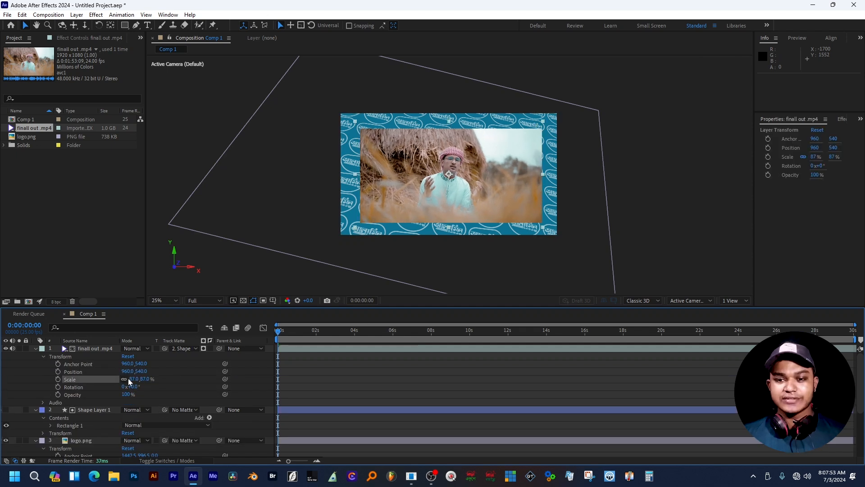
click(657, 181)
key(space)
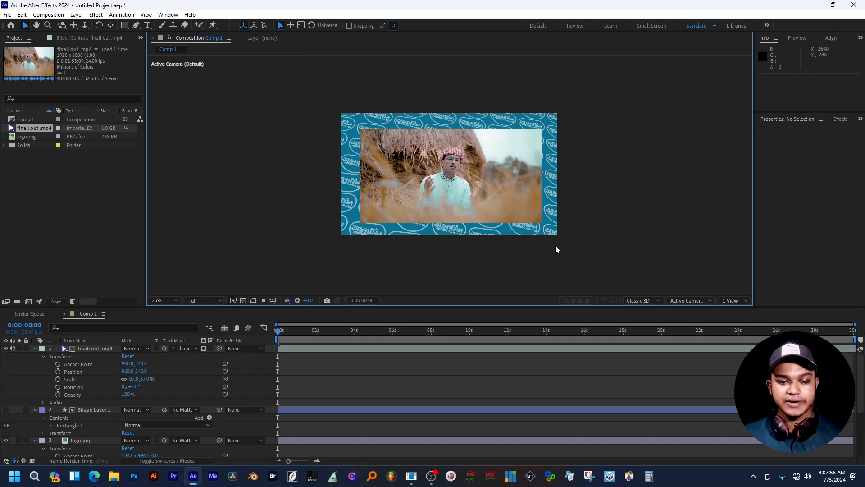
key(space)
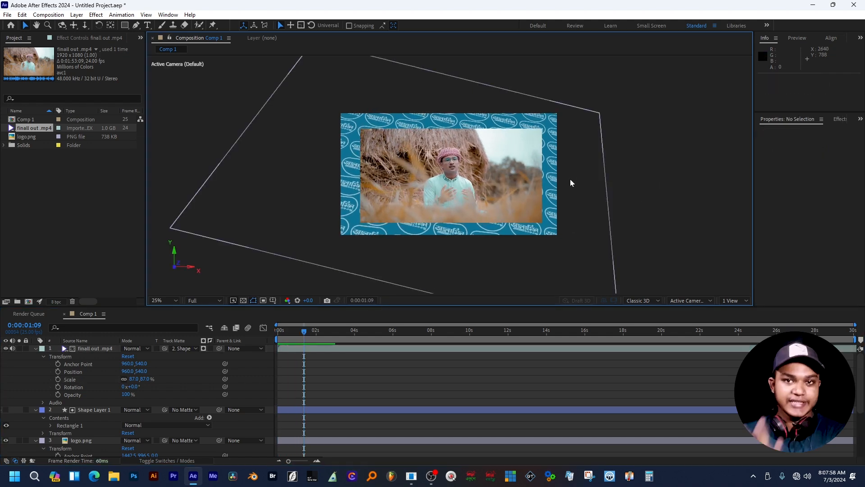